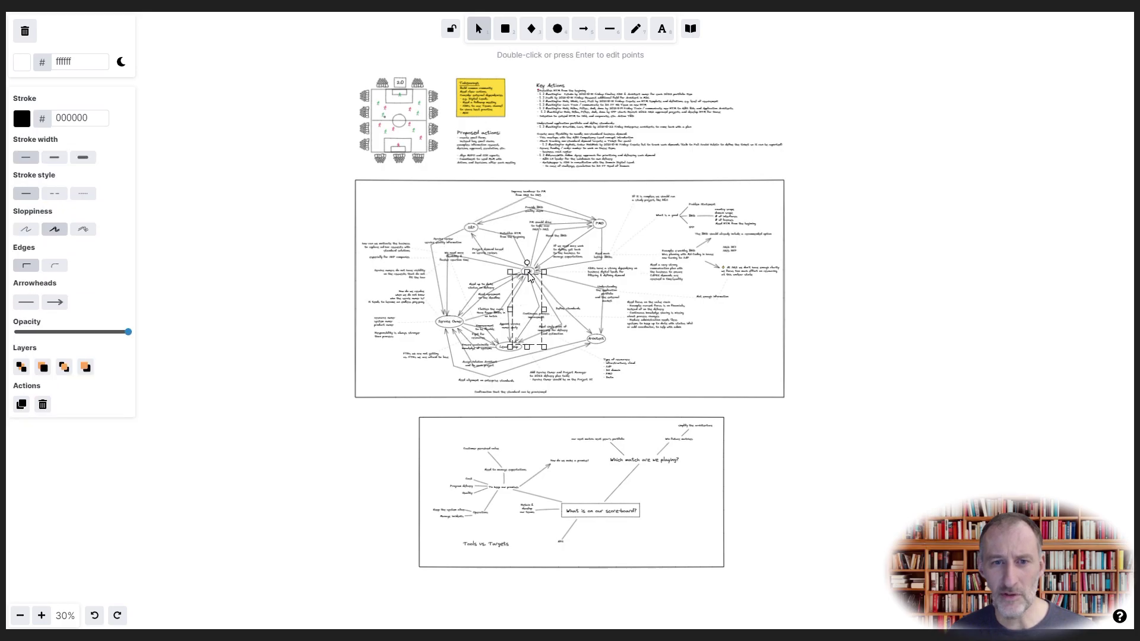
# Outline key labels in the middle mind map with blue, green and red boxes.
pyautogui.hotkey('ctrl', 'z')
pyautogui.hotkey('ctrl', 'z')
pyautogui.hotkey('ctrl', 'z')
pyautogui.hotkey('ctrl', 'z')
pyautogui.hotkey('ctrl', 'z')
pyautogui.hotkey('ctrl', 'z')
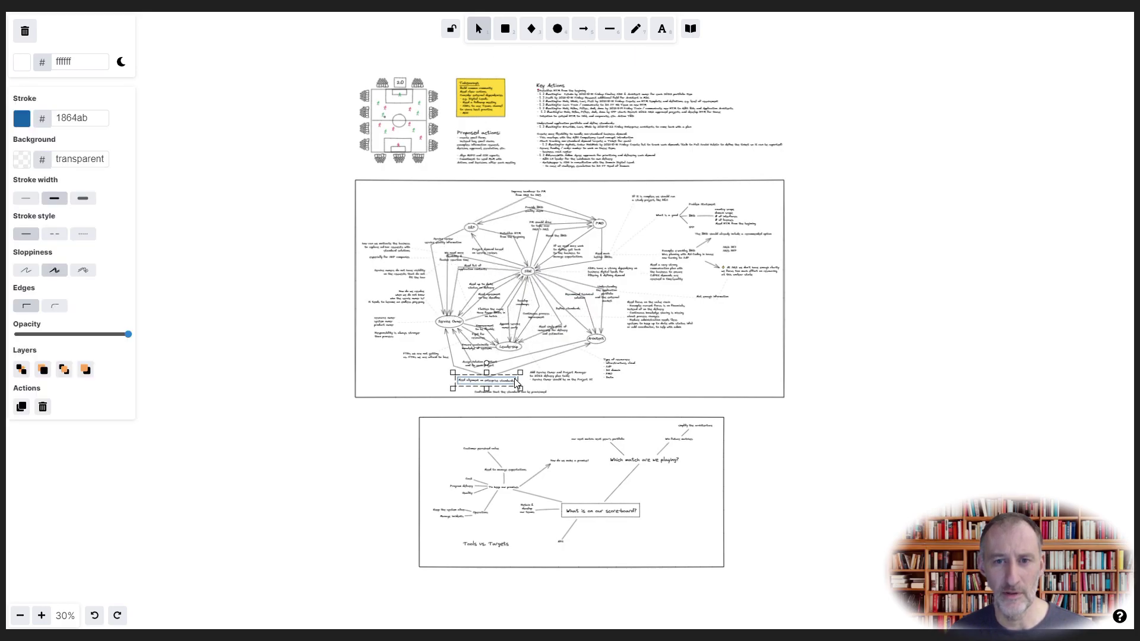
pyautogui.hotkey('ctrl', 'z')
pyautogui.hotkey('ctrl', 'z')
pyautogui.hotkey('ctrl', 'z')
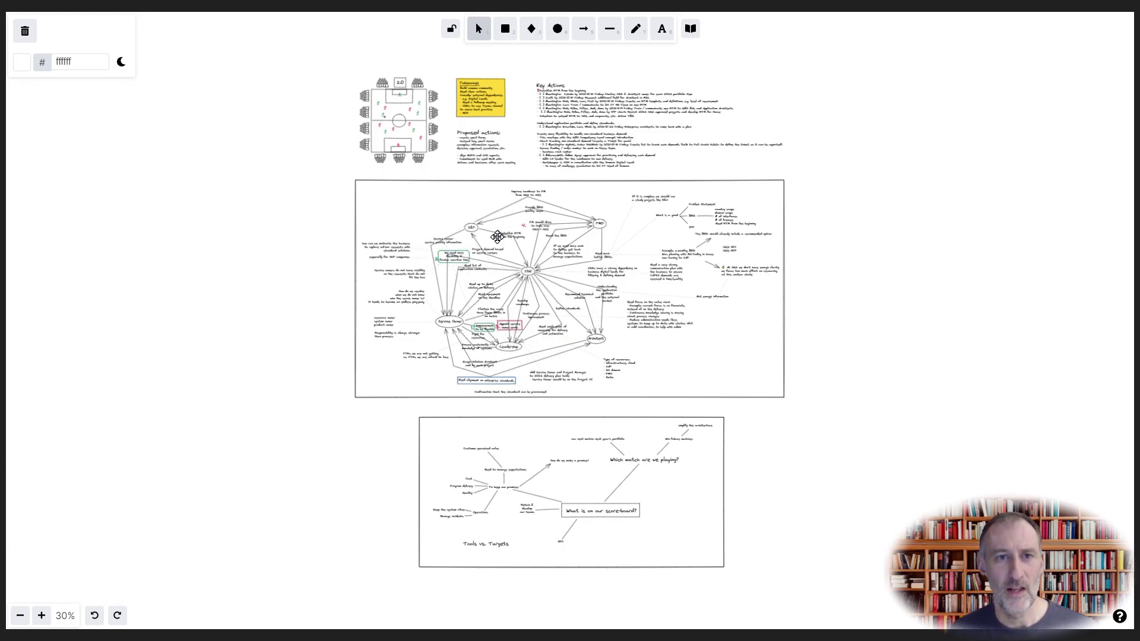
pyautogui.click(538, 202)
pyautogui.hotkey('ctrl', 'z')
pyautogui.hotkey('ctrl', 'z')
pyautogui.hotkey('ctrl', 'z')
pyautogui.hotkey('ctrl', 'z')
pyautogui.hotkey('ctrl', 'z')
pyautogui.hotkey('ctrl', 'z')
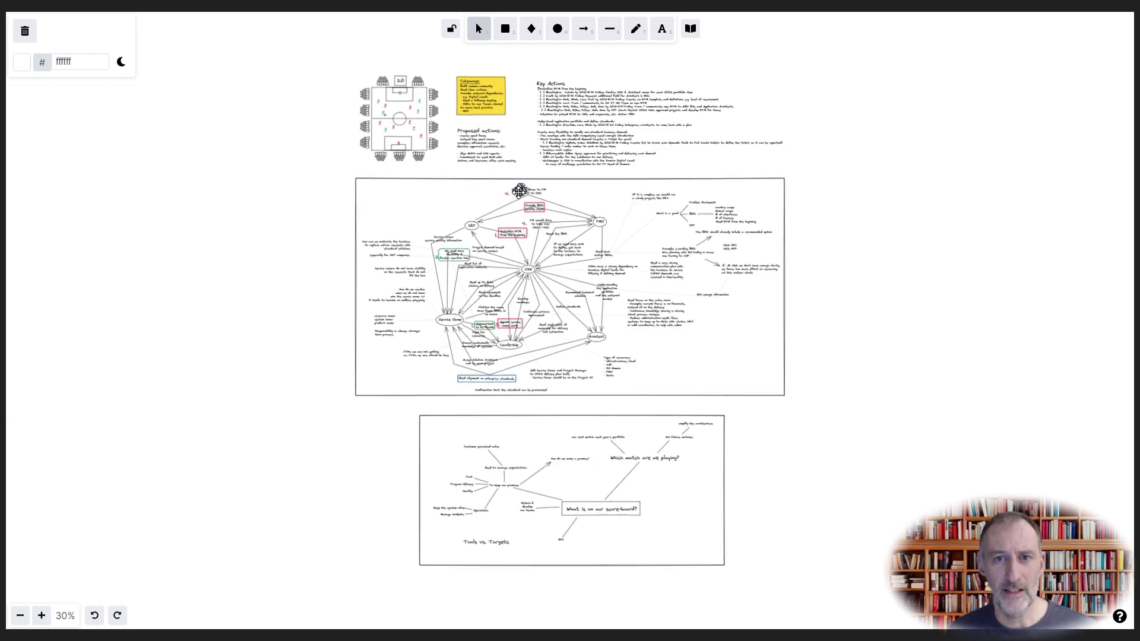
pyautogui.hotkey('ctrl', 'z')
pyautogui.hotkey('ctrl', 'z')
pyautogui.hotkey('ctrl', 'z')
pyautogui.hotkey('ctrl', 'z')
pyautogui.hotkey('ctrl', 'z')
pyautogui.hotkey('ctrl', 'z')
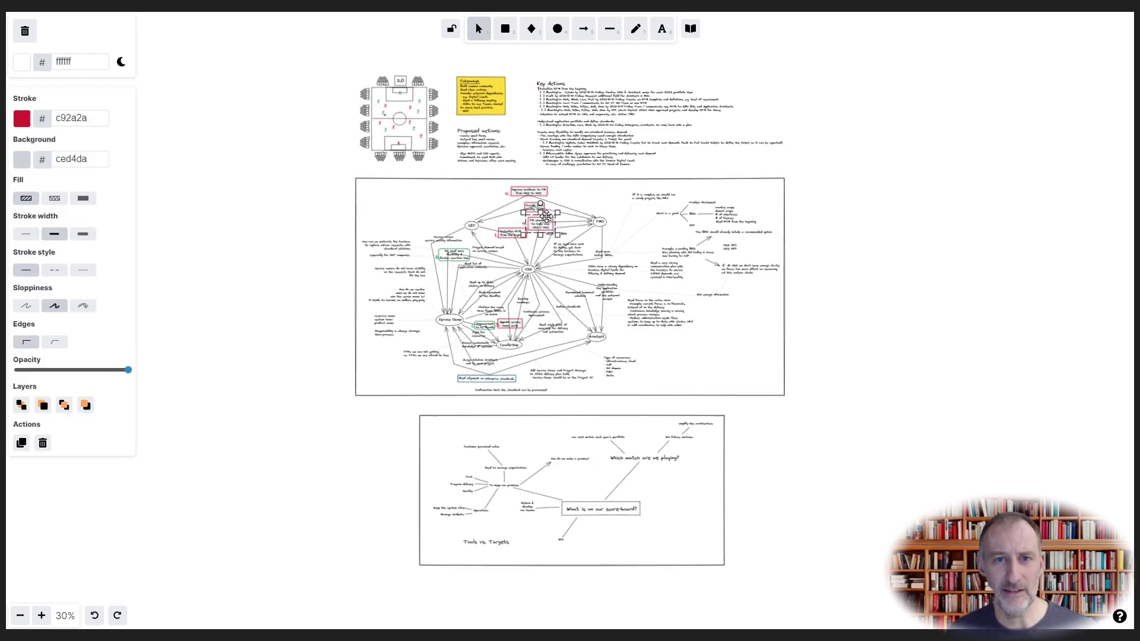
pyautogui.hotkey('ctrl', 'z')
pyautogui.hotkey('ctrl', 'z')
pyautogui.hotkey('ctrl', 'z')
pyautogui.hotkey('ctrl', 'z')
pyautogui.hotkey('ctrl', 'z')
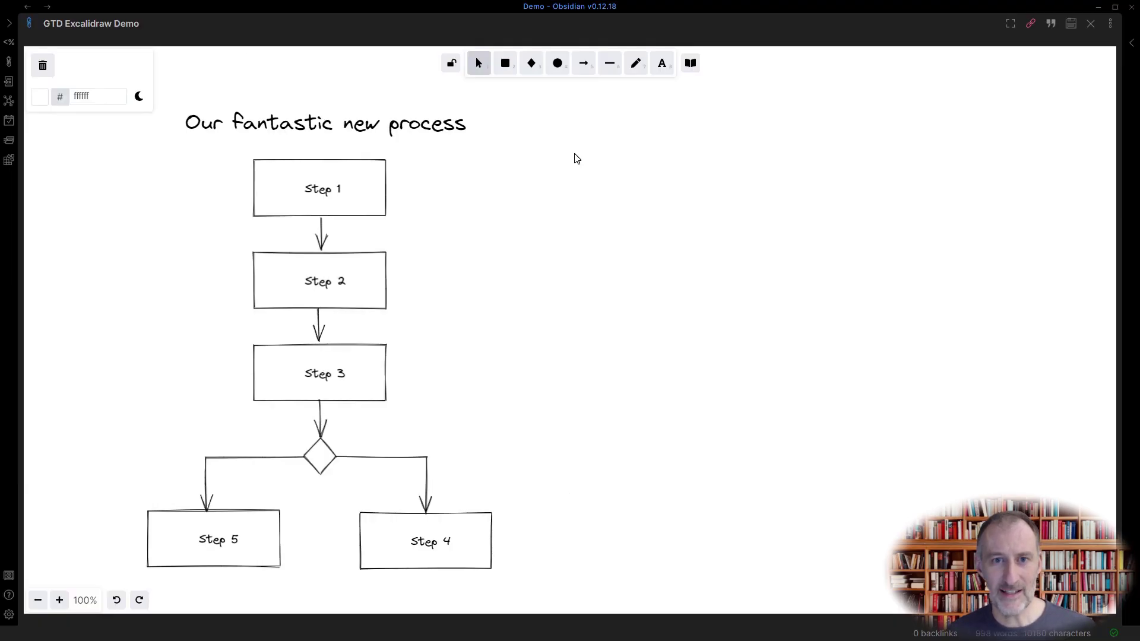
# Add a text element beside the flowchart's title reading "Actions:" with an empty dash bullet beneath it.
pyautogui.doubleClick(571, 124)
pyautogui.write('Ac')
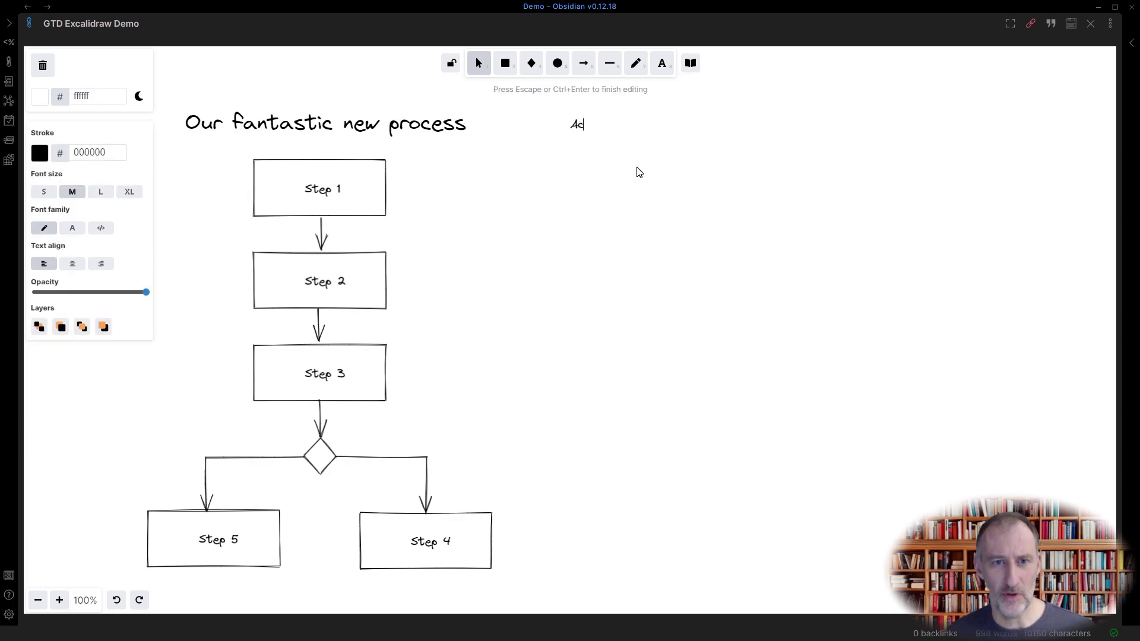
pyautogui.press('Escape')
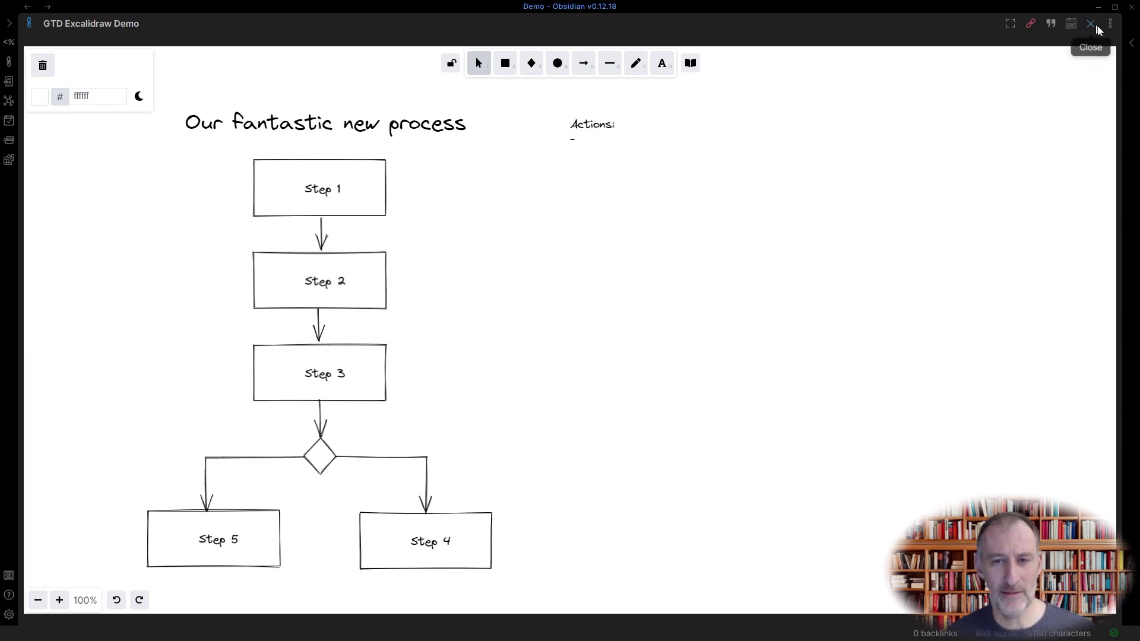
# Open the drawing in a second pane and switch that pane to its Markdown source.
pyautogui.click(1110, 23)
pyautogui.click(970, 167)
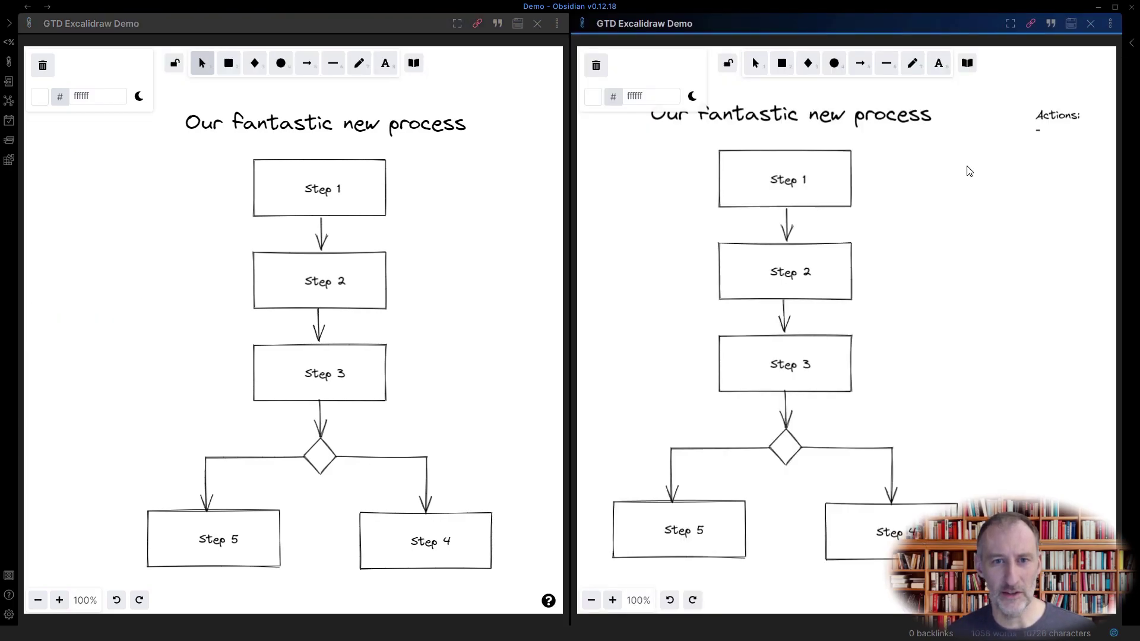
pyautogui.click(1111, 24)
pyautogui.click(944, 37)
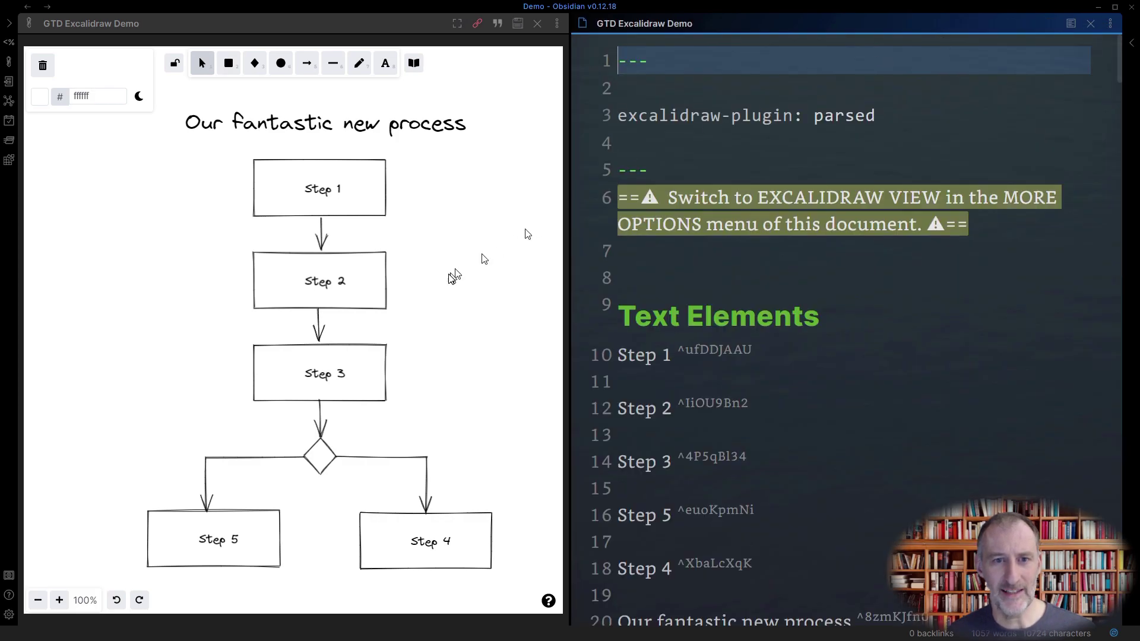
# Move the block reference of the "Actions:" text onto its own line below the empty bullet.
pyautogui.hscroll(4, 416, 285)
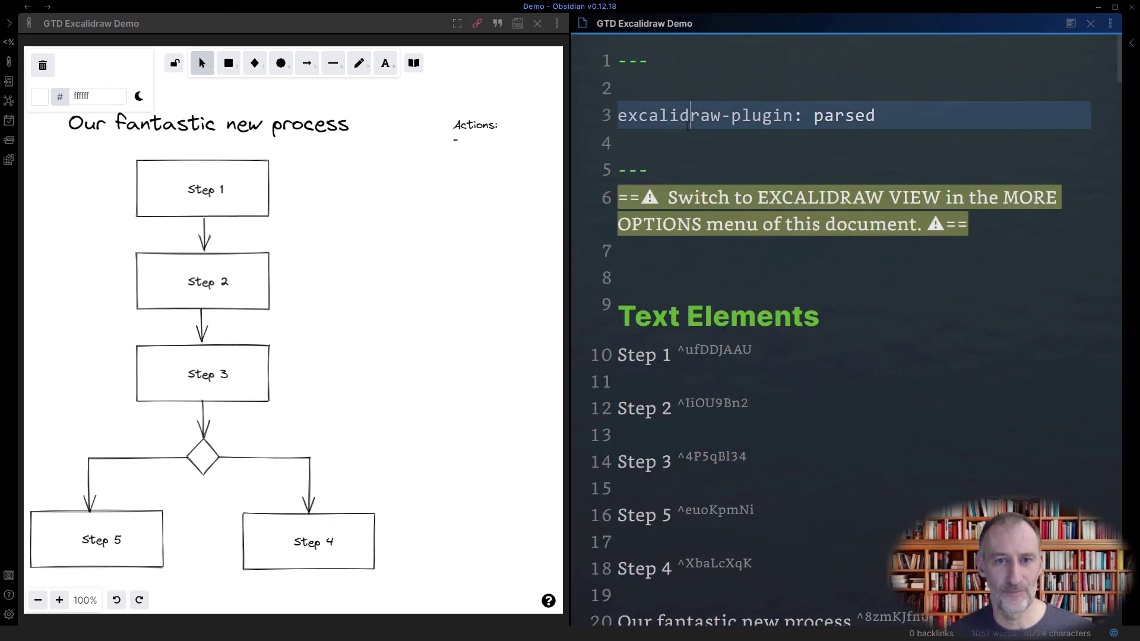
pyautogui.scroll(-5, 706, 291)
pyautogui.click(651, 361)
pyautogui.press('Return')
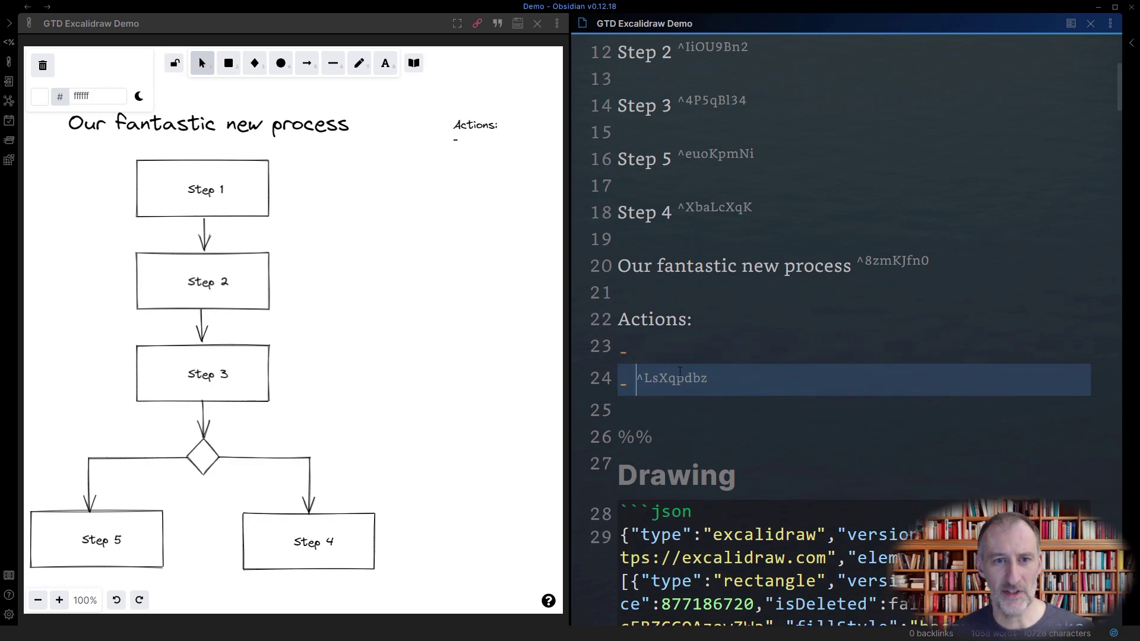
pyautogui.press('BackSpace')
pyautogui.press('Up')
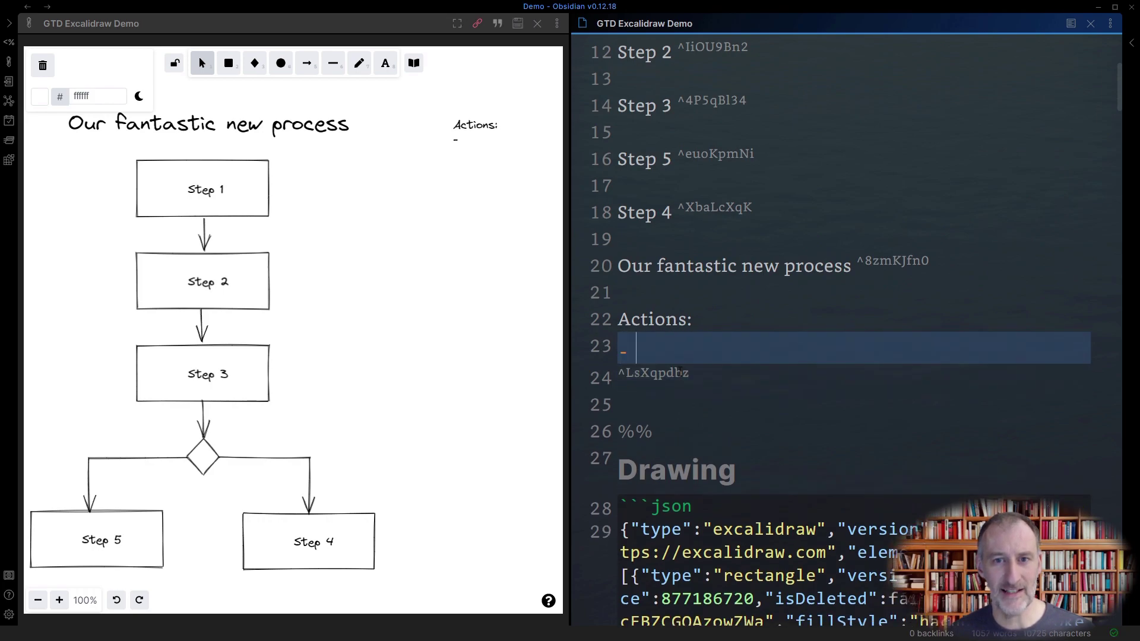
# Turn the empty bullet into an open #discussWith task linked to Bob the Builder, due next Friday (2021-10-22), reading "about the process".
pyautogui.write('[ ] #disc')
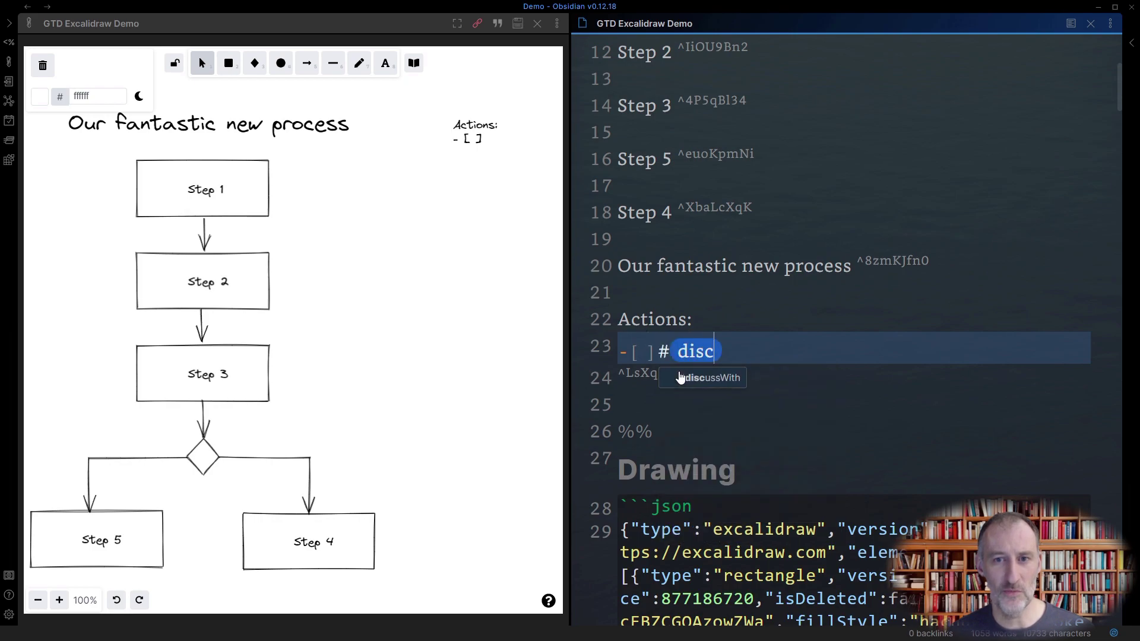
pyautogui.press('Return')
pyautogui.write('[[Bob')
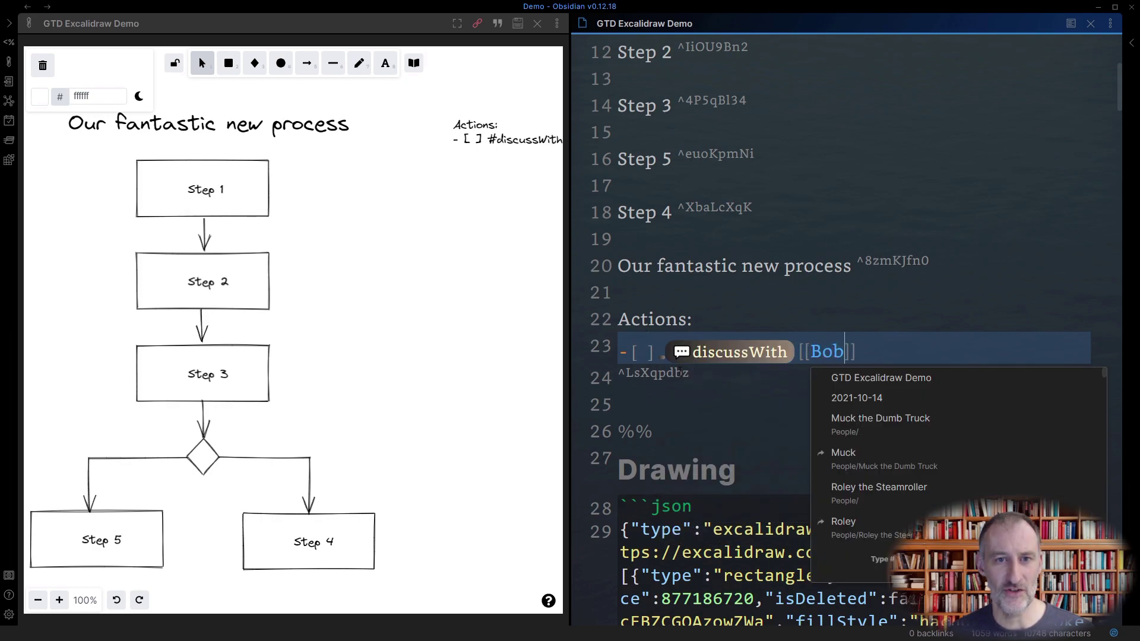
pyautogui.press('Return')
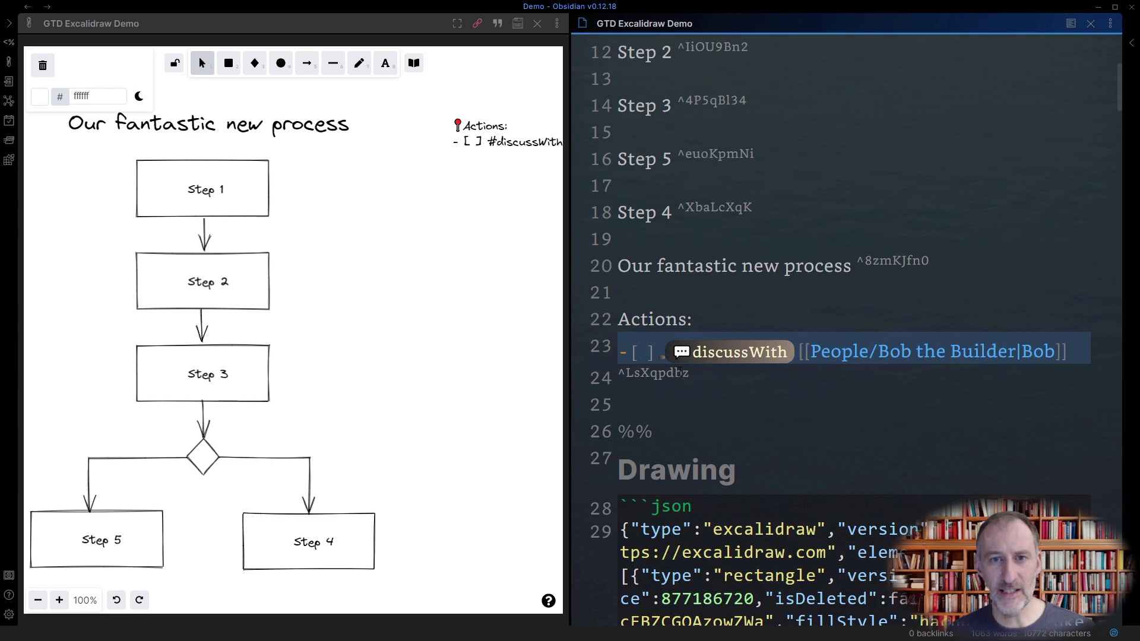
pyautogui.write('by @next fri')
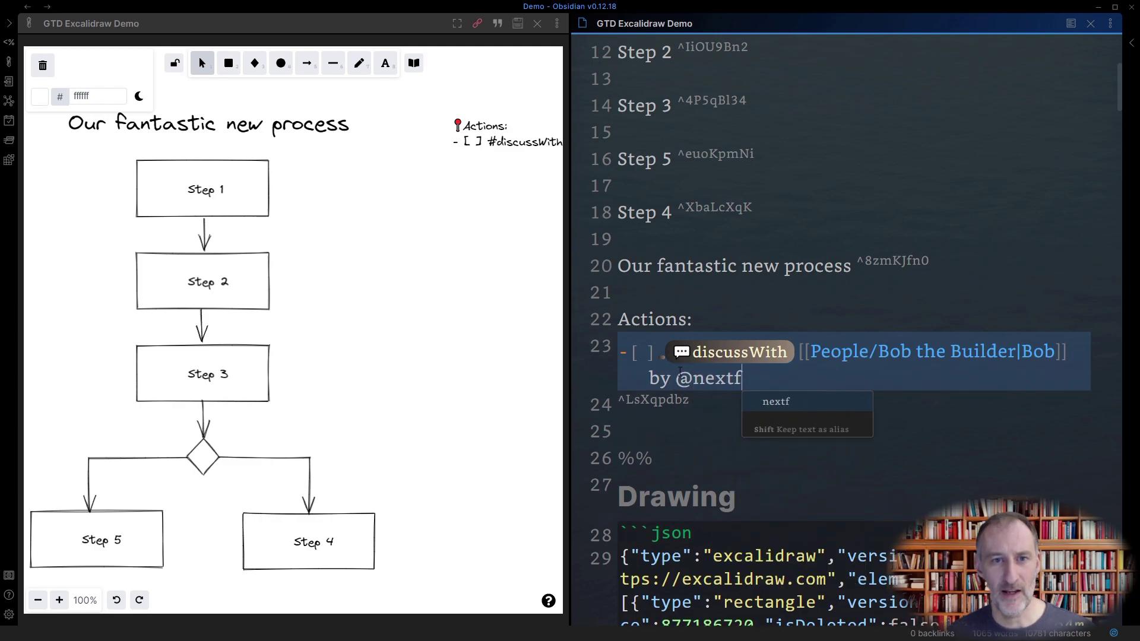
pyautogui.press('Return')
pyautogui.write(': about the process')
# Nest two "action details" bullets under the #discussWith task.
pyautogui.press('Return')
pyautogui.press('BackSpace')
pyautogui.press('BackSpace')
pyautogui.press('BackSpace')
pyautogui.press('BackSpace')
pyautogui.press('Tab')
pyautogui.write('action details')
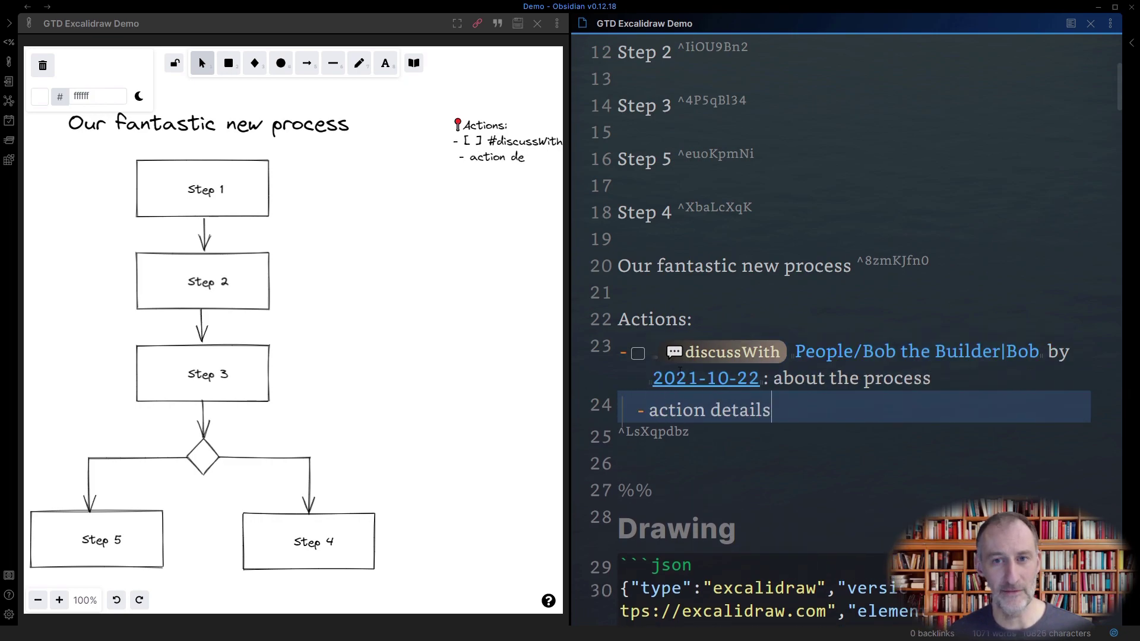
pyautogui.press('Return')
pyautogui.write('action details')
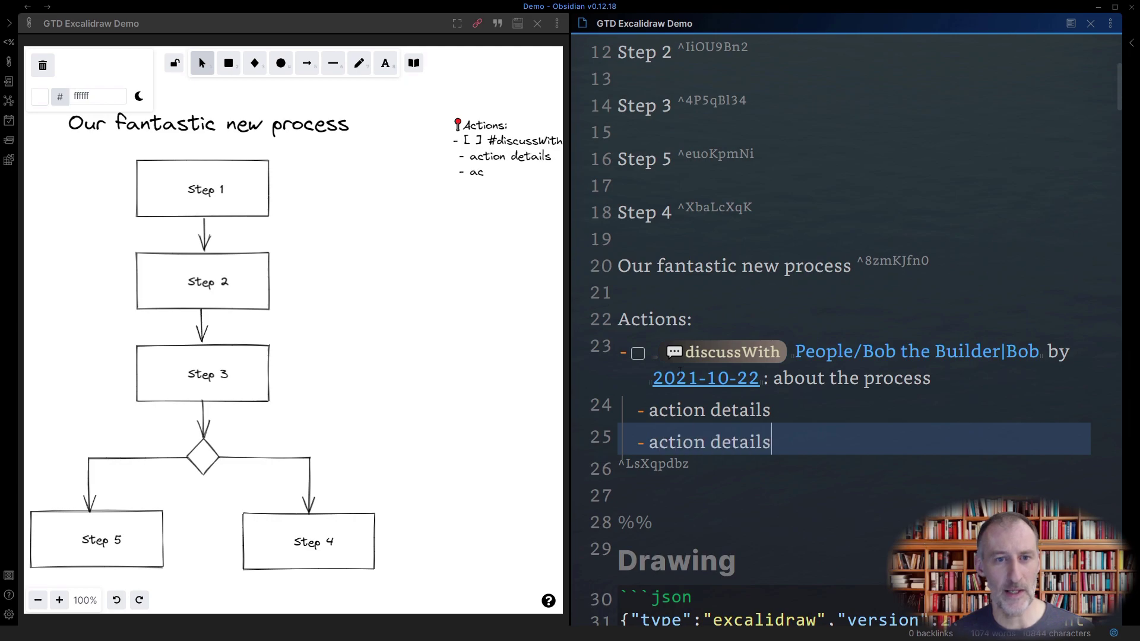
# Add an open #waitingFor task linked to Muck, due in a month (2021-11-14), reading "to complete his big task...".
pyautogui.press('Return')
pyautogui.hotkey('shift', 'Tab')
pyautogui.write('[ ] ')
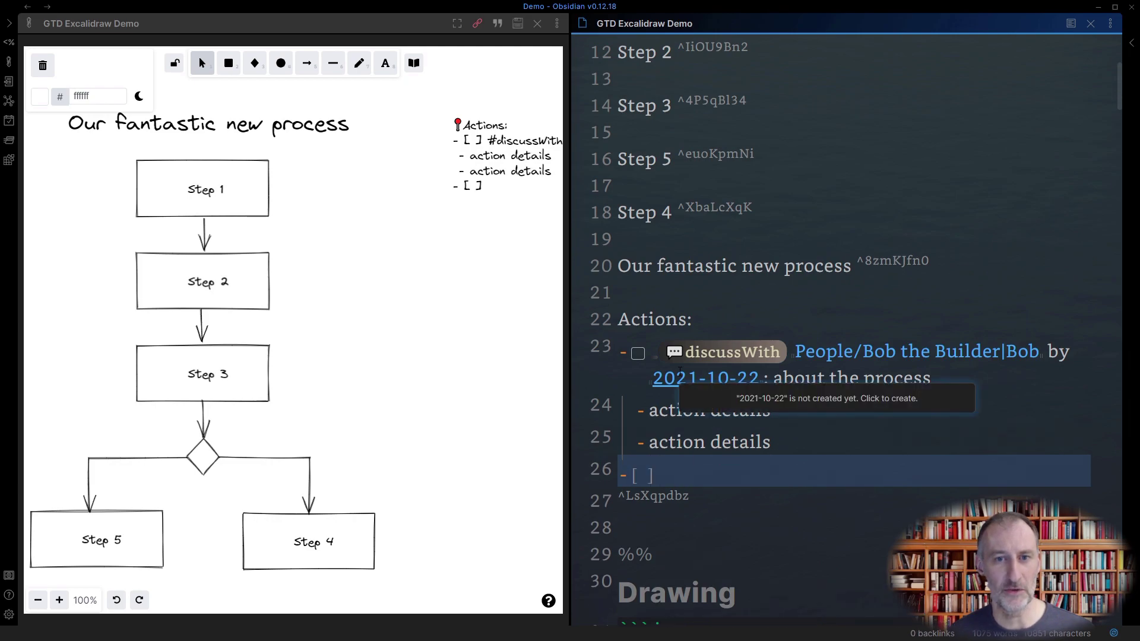
pyautogui.write('#waitingFor')
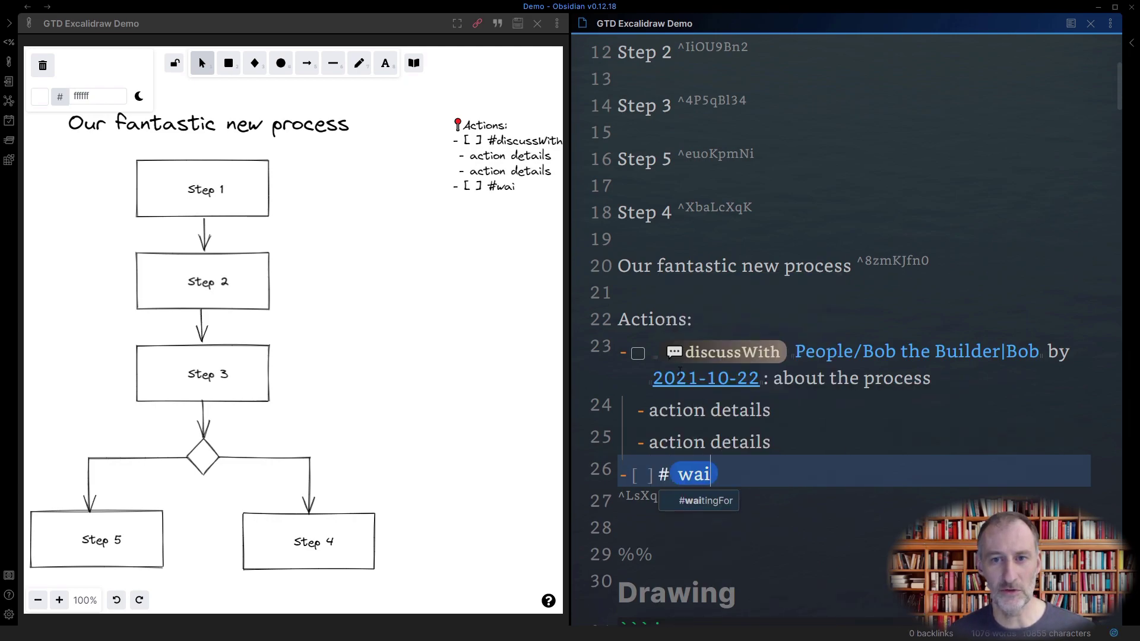
pyautogui.press('Return')
pyautogui.write('[[Muc')
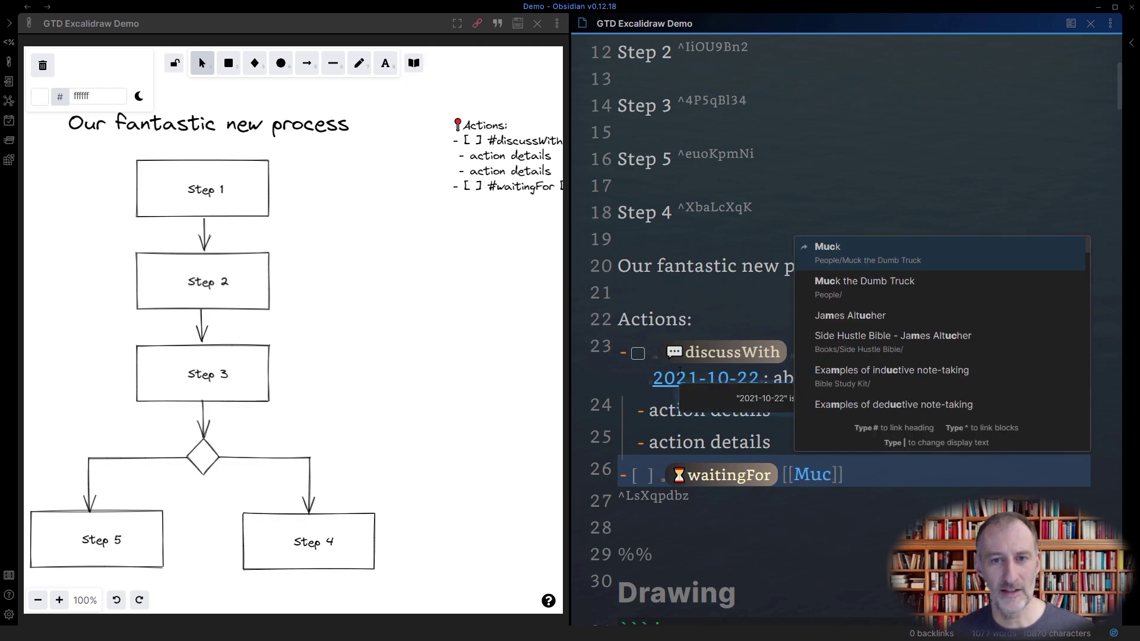
pyautogui.press('Return')
pyautogui.write('by')
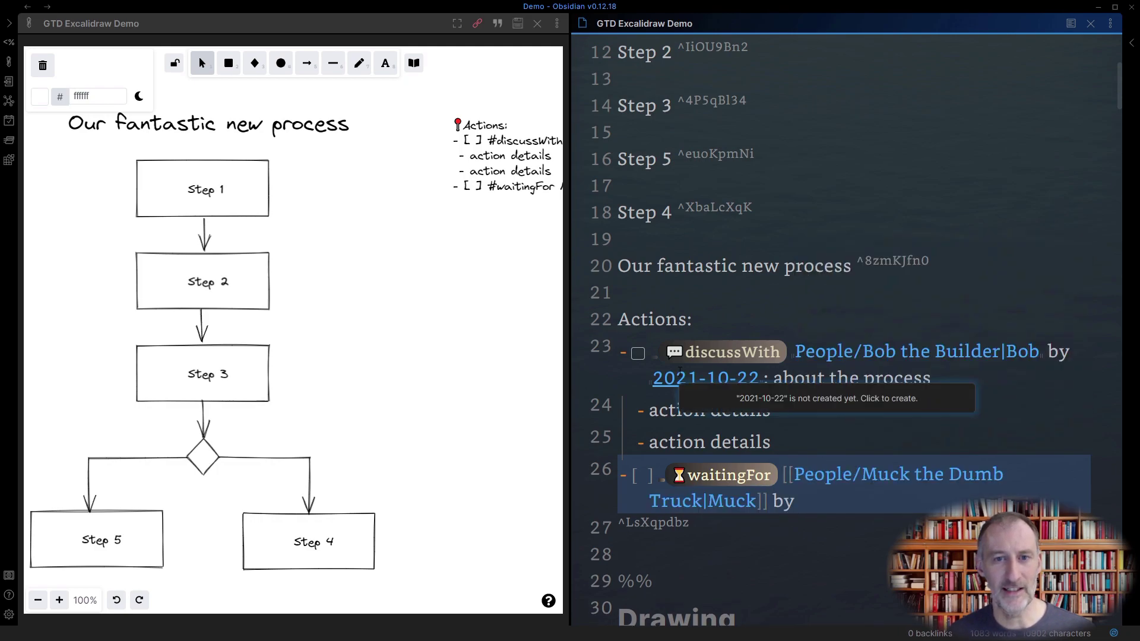
pyautogui.write(' @in a month')
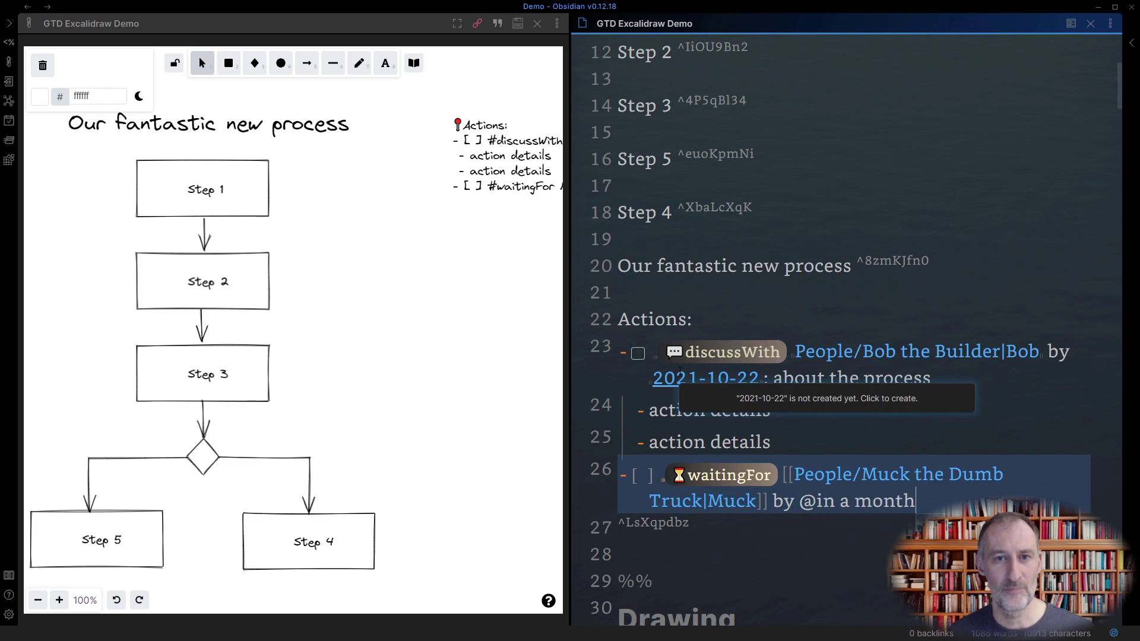
pyautogui.press('Return')
pyautogui.write(': to complete his big')
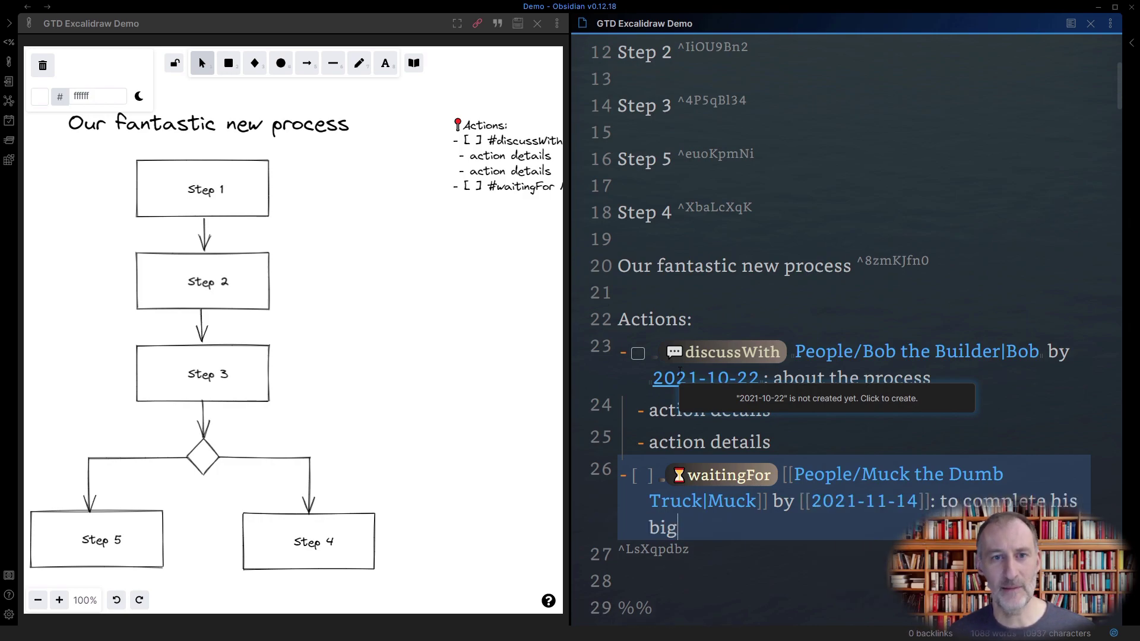
pyautogui.write(' task...')
# Nest a "details" bullet under the #waitingFor task.
pyautogui.press('Return')
pyautogui.press('Tab')
pyautogui.write('details')
# Add an open #promisedTo task linked to Roley, due Monday (2021-10-11), reading "to do this and that".
pyautogui.press('Return')
pyautogui.hotkey('shift', 'Tab')
pyautogui.write('[ ] #promisedTo')
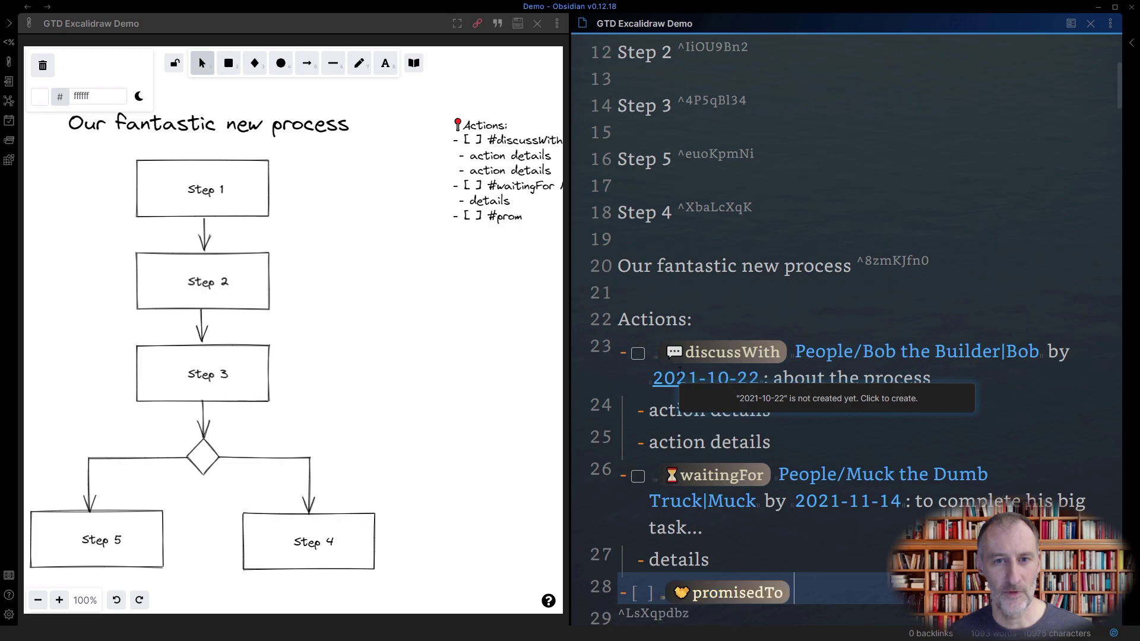
pyautogui.write('[[Rol')
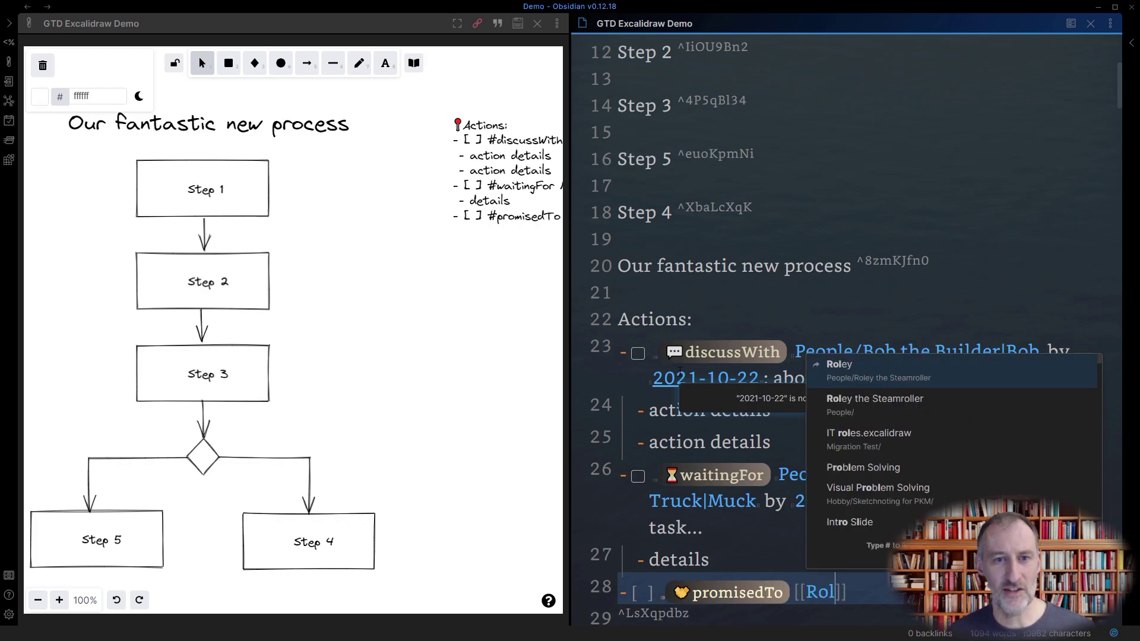
pyautogui.press('Return')
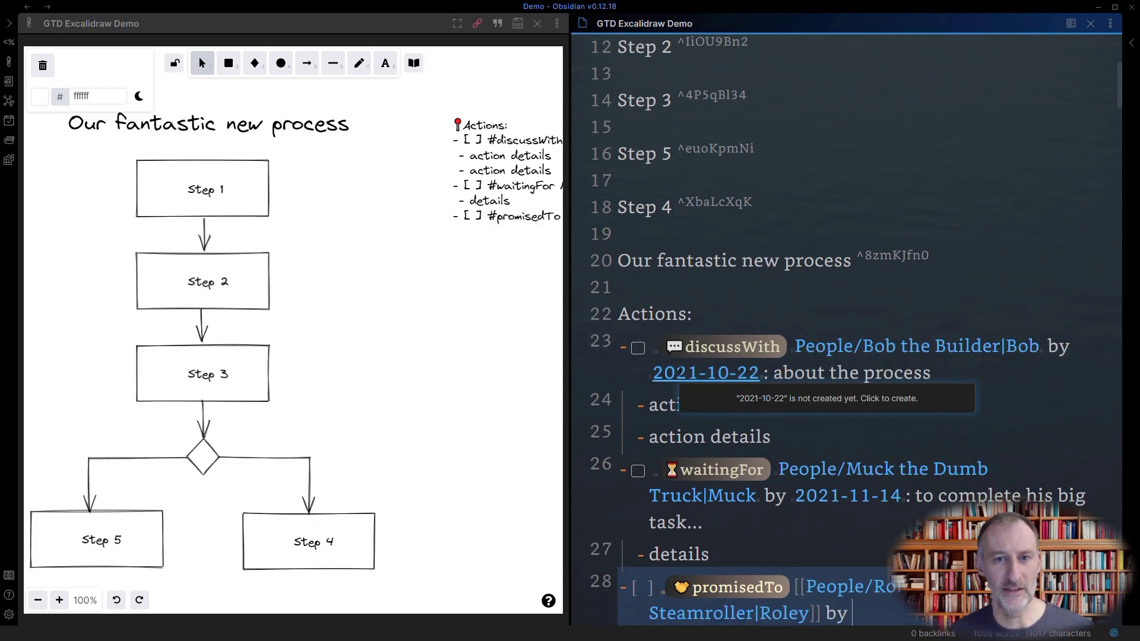
pyautogui.write('by @monda')
pyautogui.write('y')
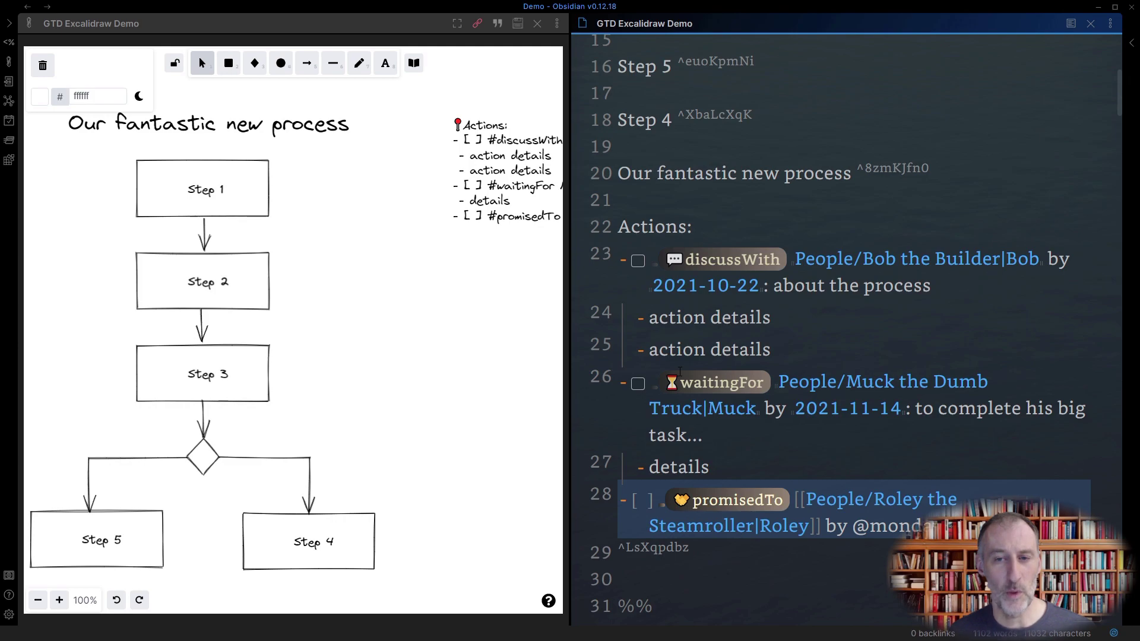
pyautogui.press('Return')
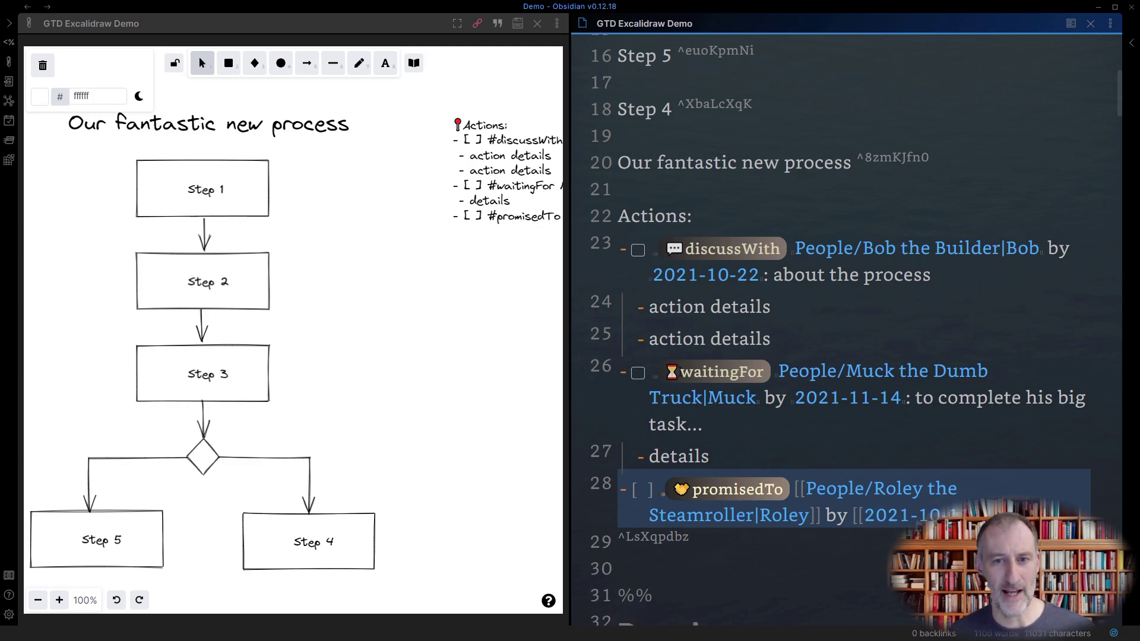
pyautogui.write(': to')
pyautogui.write(' and that')
# Nest a "details" bullet under the #promisedTo task.
pyautogui.press('Return')
pyautogui.press('BackSpace')
pyautogui.press('BackSpace')
pyautogui.press('BackSpace')
pyautogui.press('Tab')
pyautogui.write('details')
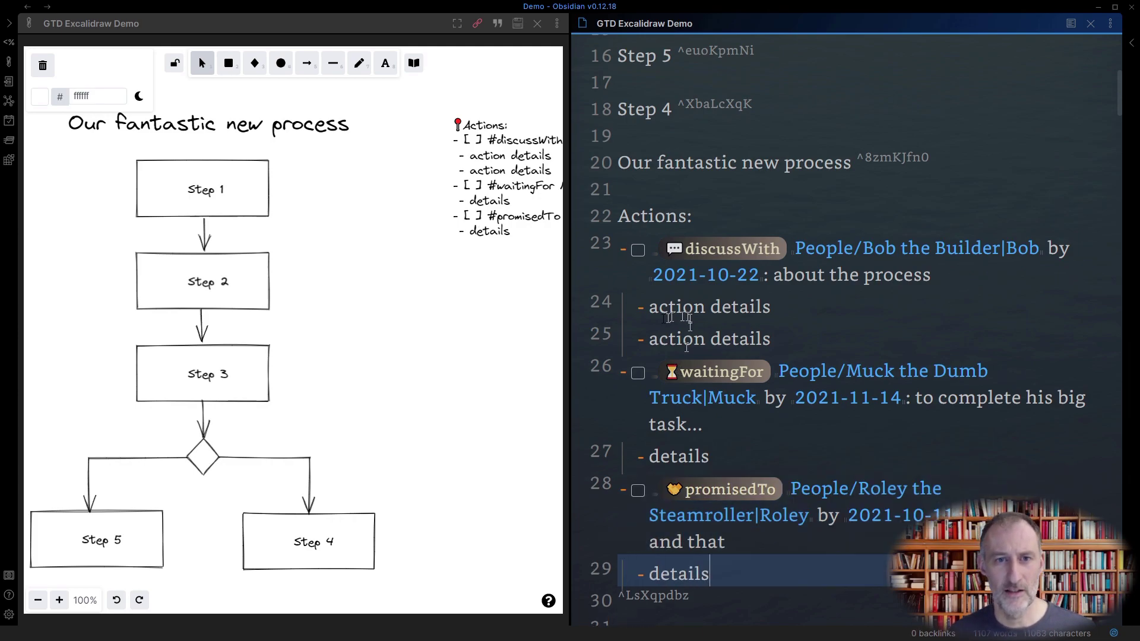
# Close the Markdown pane and expand the sidebar containing the task list.
pyautogui.click(687, 318)
pyautogui.click(1091, 23)
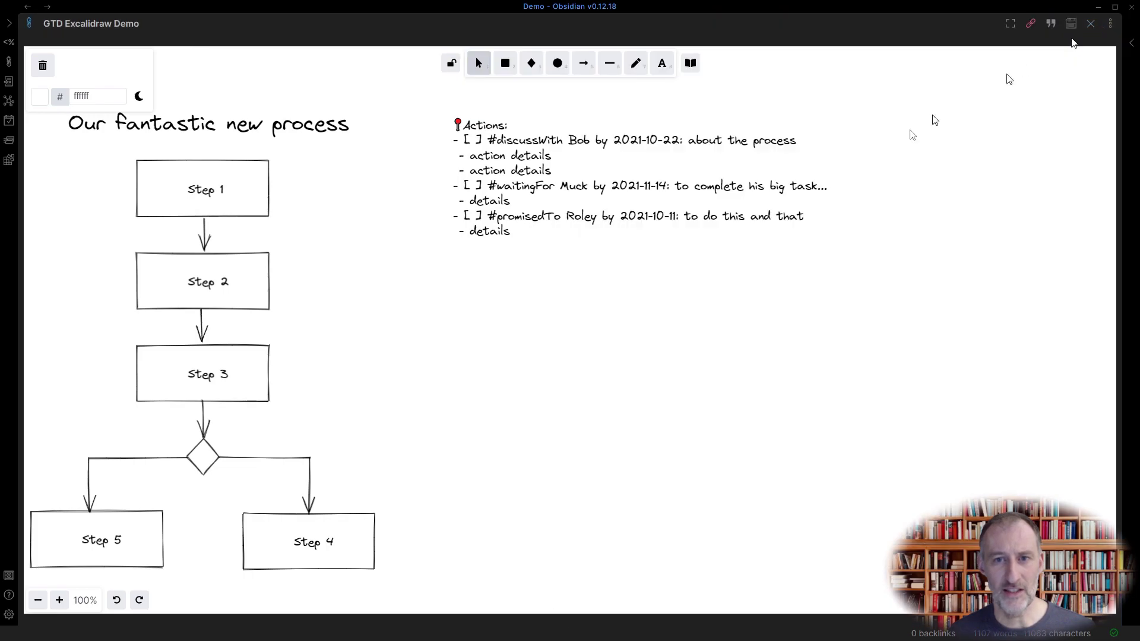
pyautogui.click(1131, 43)
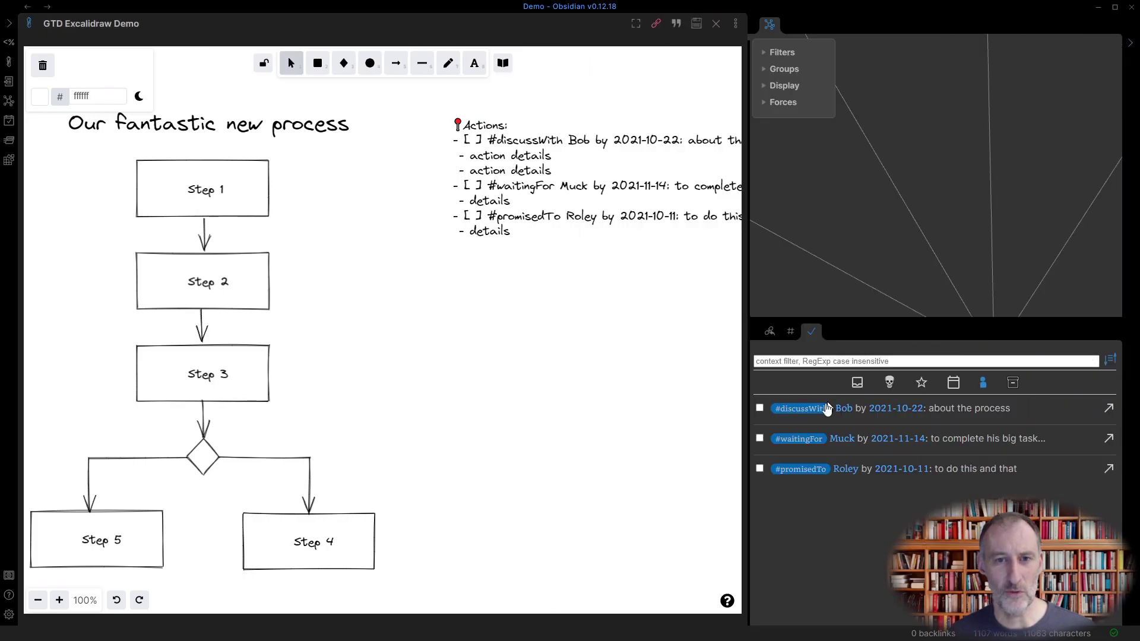
# Filter the task list by the context "B" and clear the filter again.
pyautogui.click(893, 362)
pyautogui.write('M')
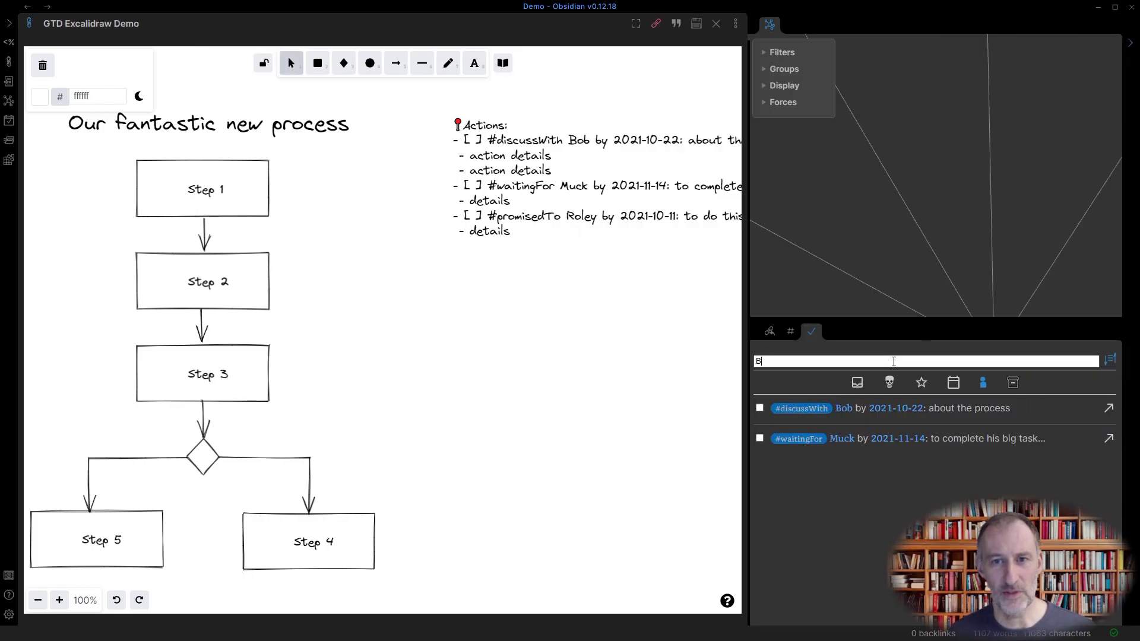
pyautogui.write('uc')
pyautogui.press('BackSpace')
pyautogui.press('BackSpace')
pyautogui.press('BackSpace')
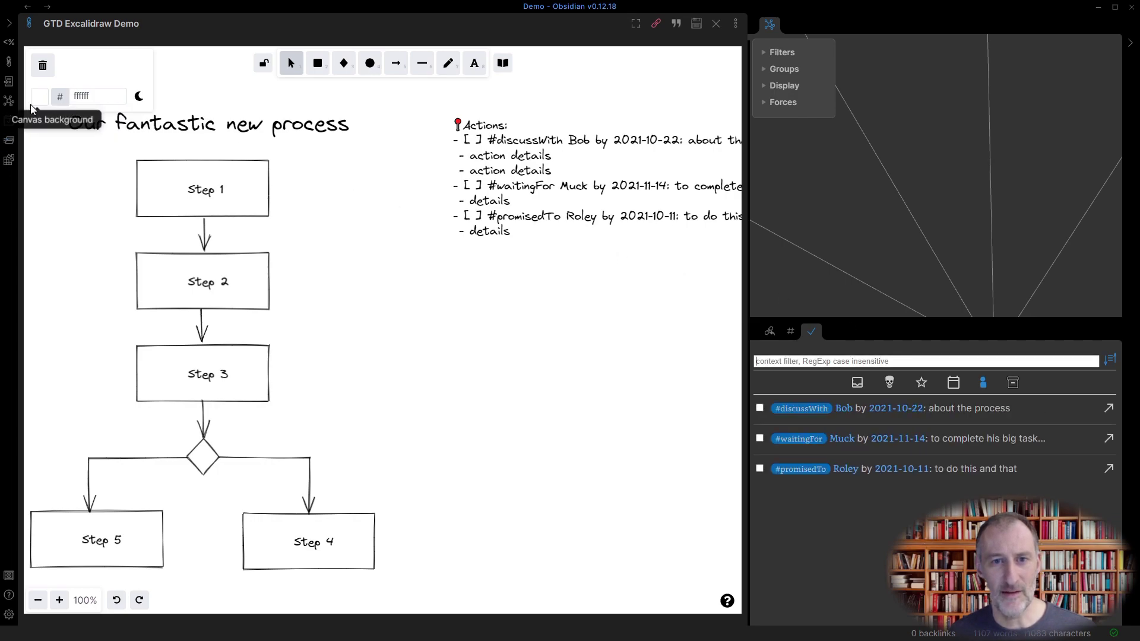
# Open the daily note for 2021-10-14.
pyautogui.click(9, 126)
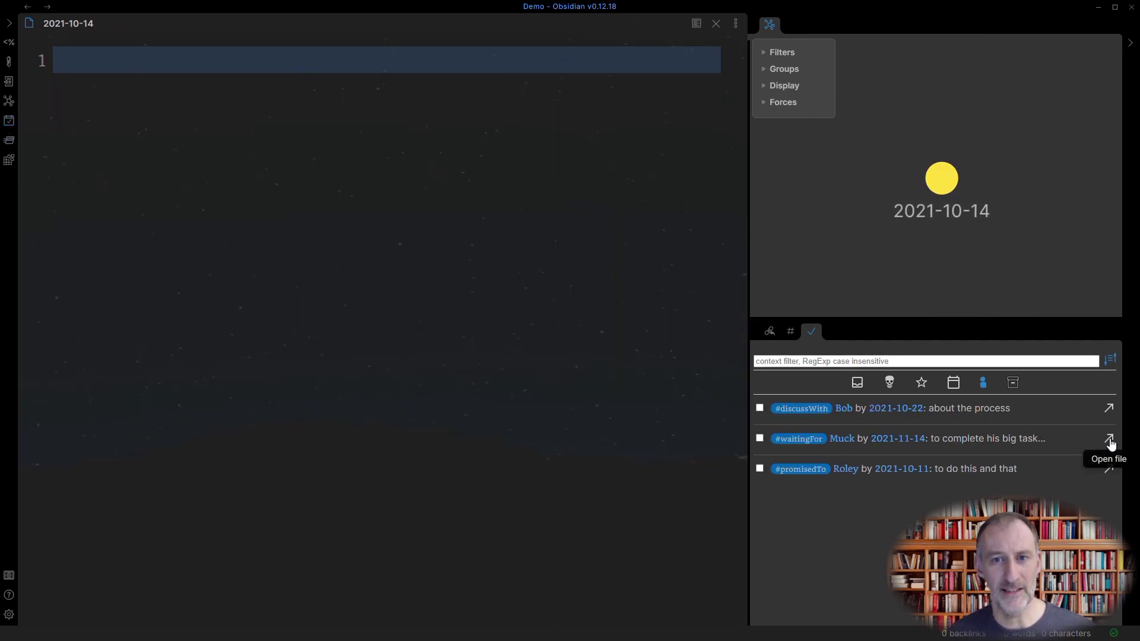
# Open the source drawing of the #waitingFor task from the task list and close it again.
pyautogui.click(1110, 441)
pyautogui.click(717, 23)
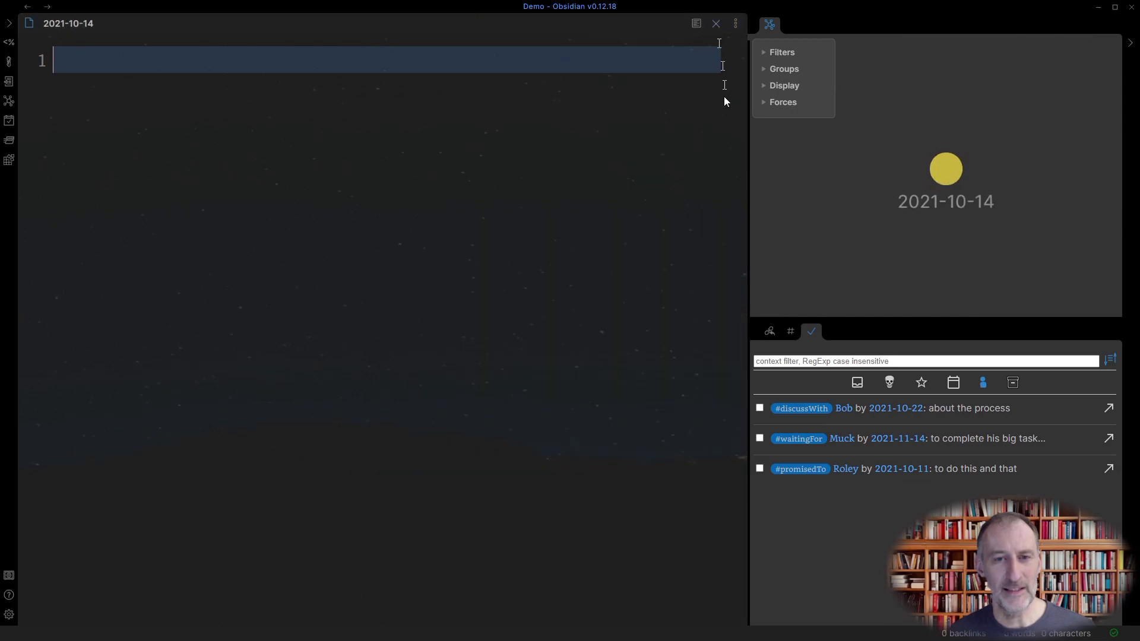
# Mark the #waitingFor and #promisedTo tasks as done in the task list and open the source file of the #discussWith task.
pyautogui.click(760, 439)
pyautogui.click(760, 440)
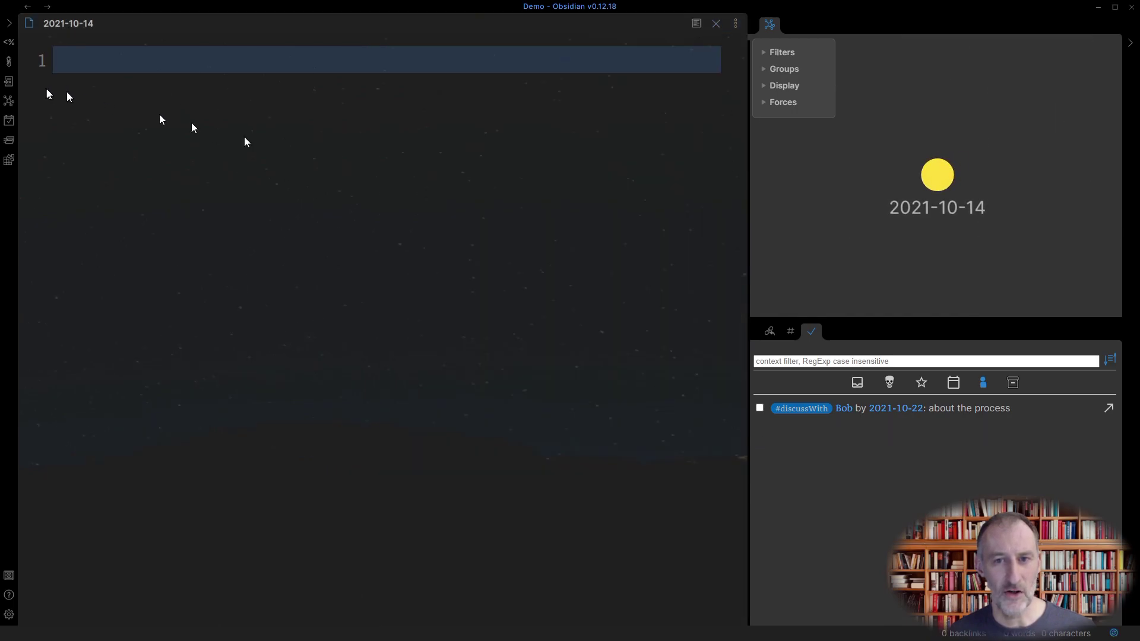
pyautogui.click(1106, 414)
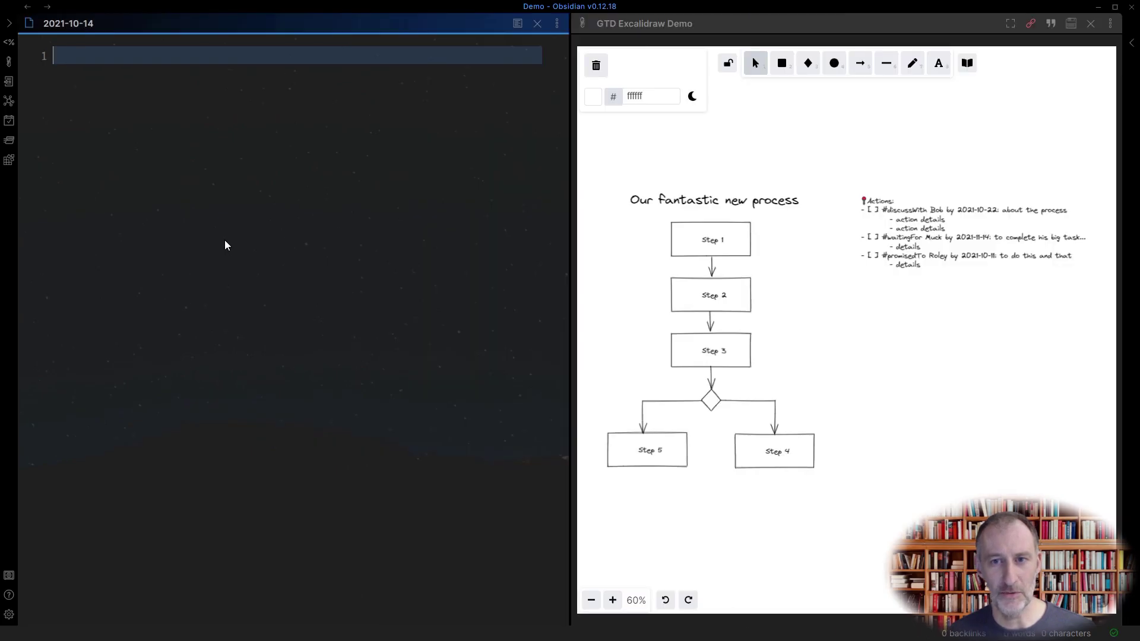
# Paste the Dataview script listing overdue, today, upcoming and undated tasks into the 2021-10-14 note and switch it to preview.
pyautogui.hotkey('ctrl', 'v')
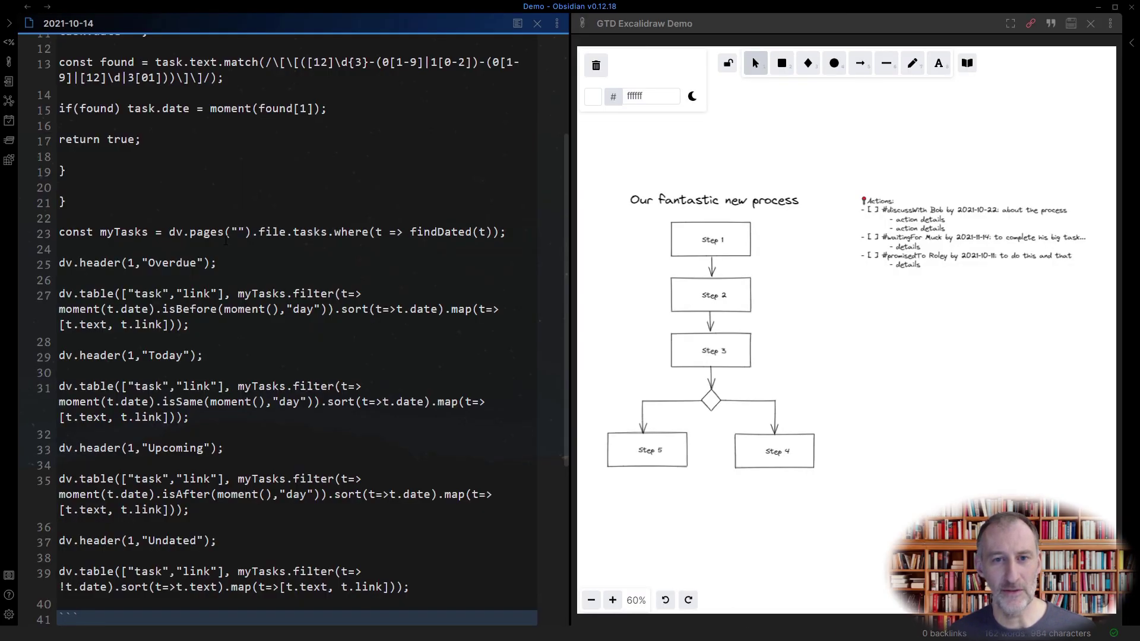
pyautogui.hotkey('ctrl', 'e')
pyautogui.scroll(2, 224, 255)
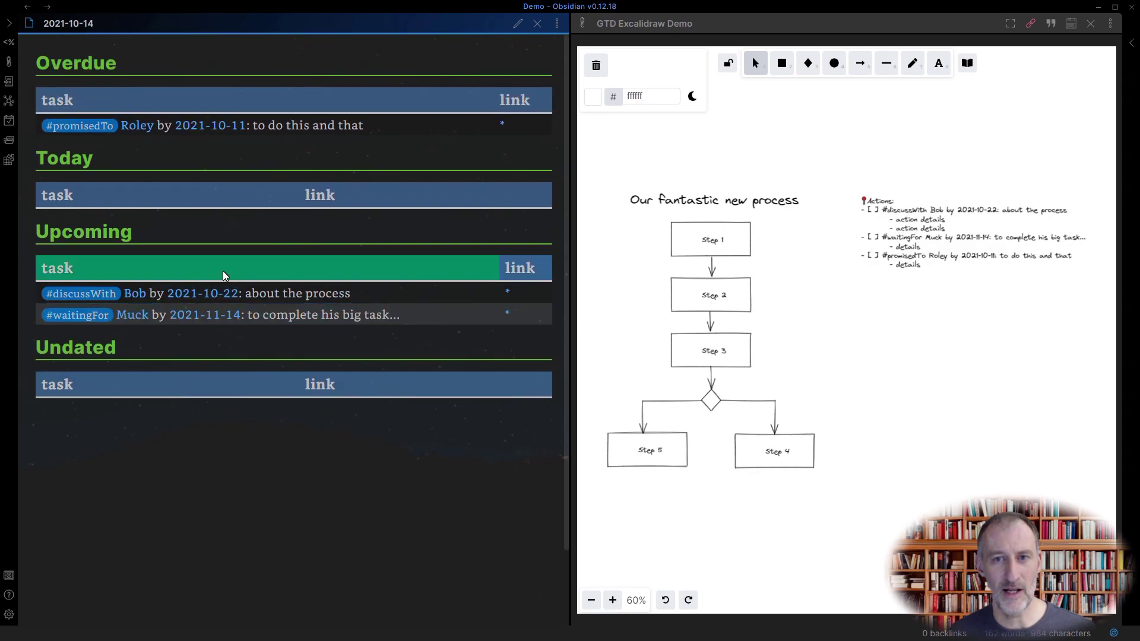
# Preview the drawing's note through an upcoming task's link and mark the #discussWith task as done.
pyautogui.moveTo(508, 297)
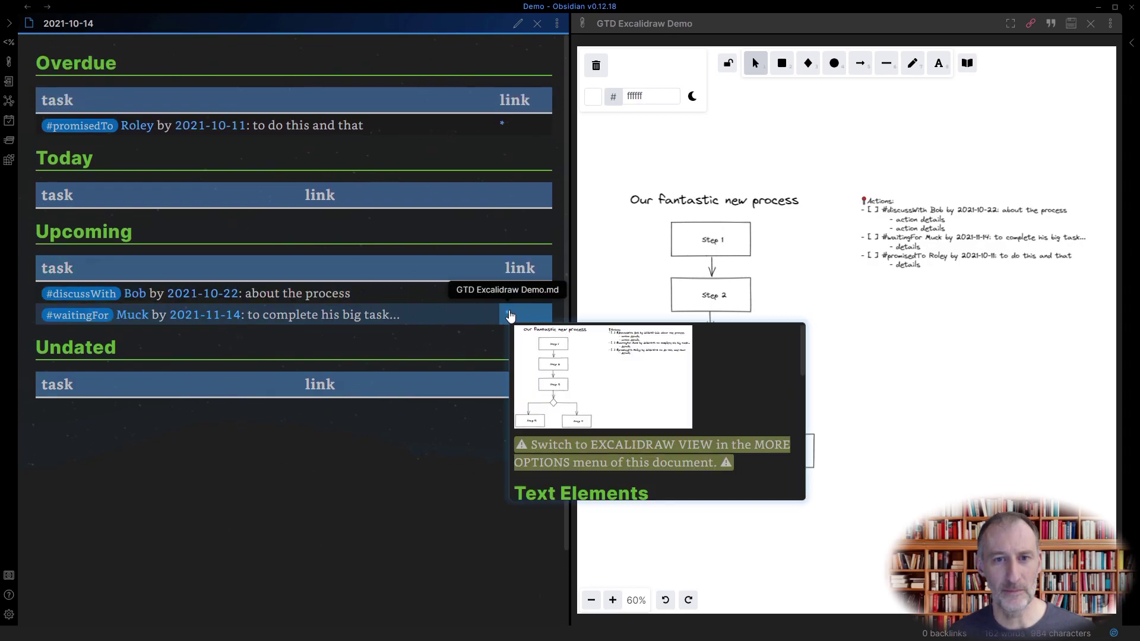
pyautogui.scroll(-5, 593, 376)
pyautogui.scroll(5, 594, 376)
pyautogui.scroll(-5, 593, 377)
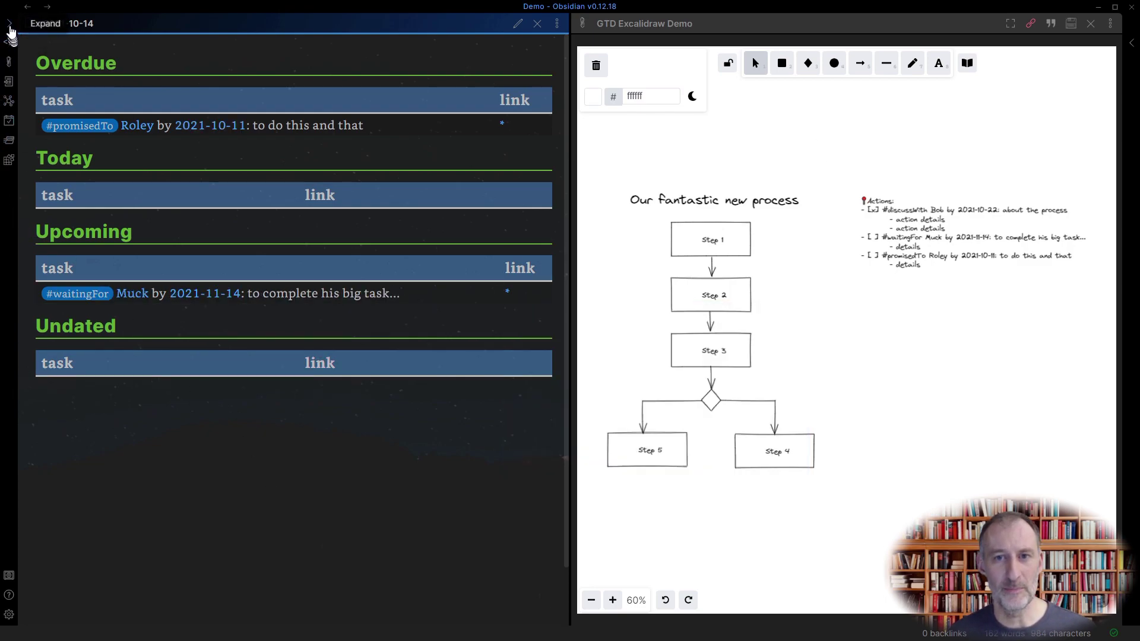
# Search the vault with the task-todo:() operator for the #waitingFor contact's name and show more context around the match.
pyautogui.click(10, 25)
pyautogui.click(88, 67)
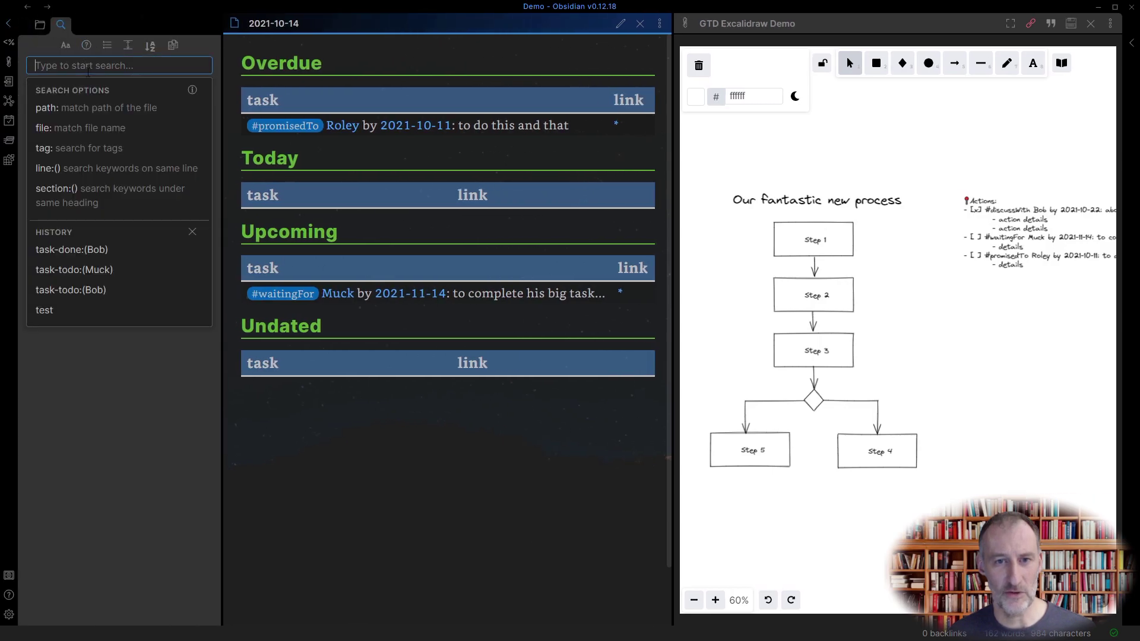
pyautogui.write('task-')
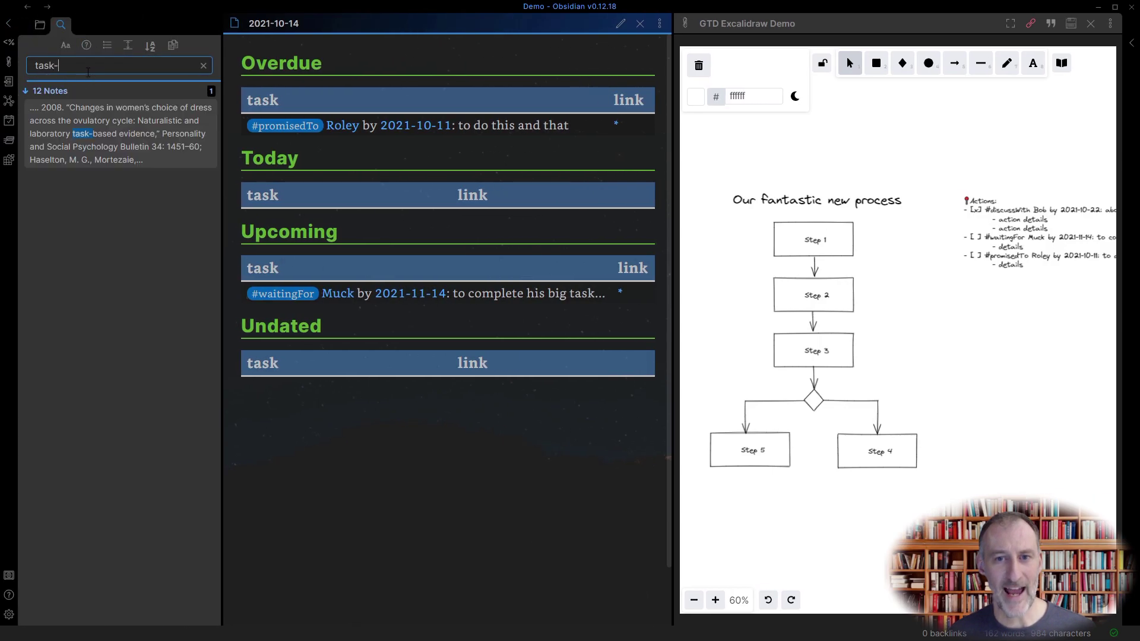
pyautogui.write('todo:')
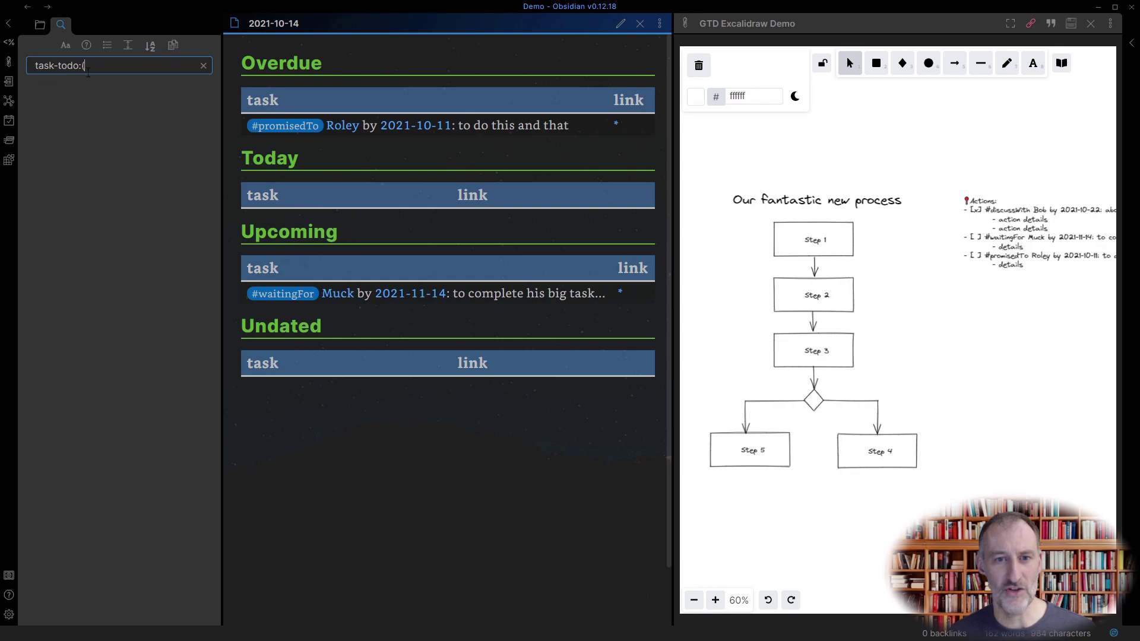
pyautogui.write('(Muck)')
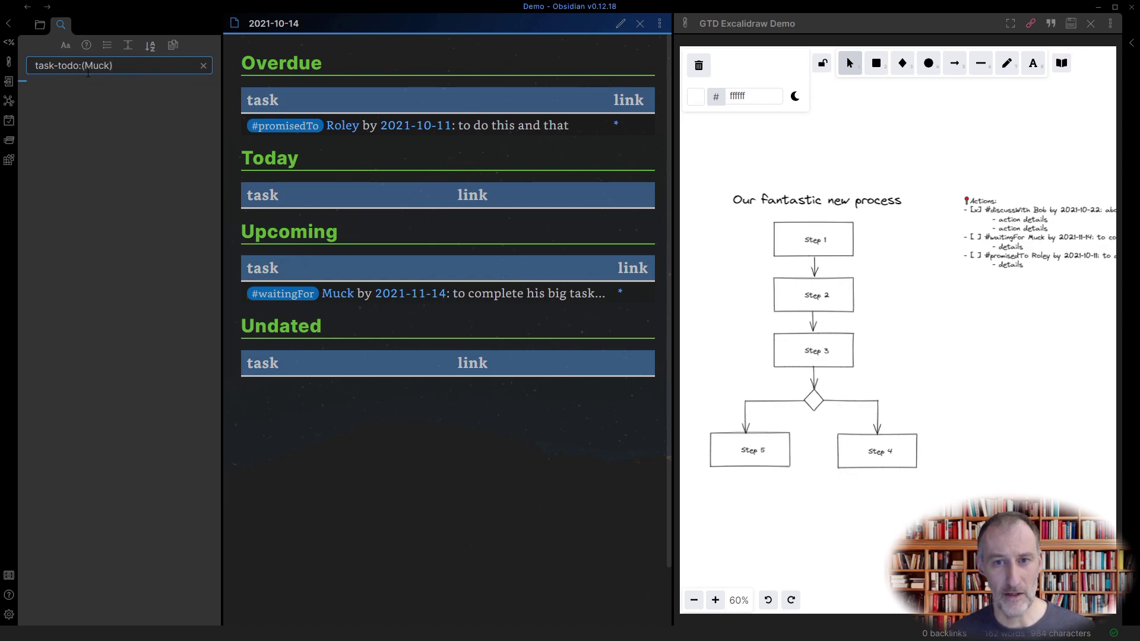
pyautogui.click(210, 136)
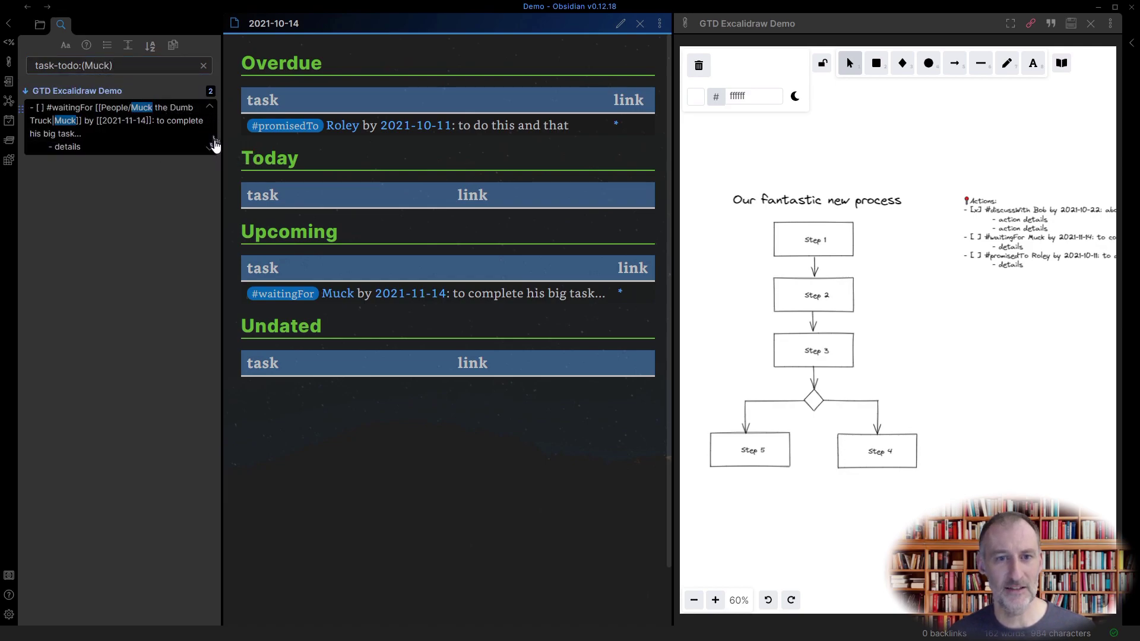
pyautogui.click(210, 148)
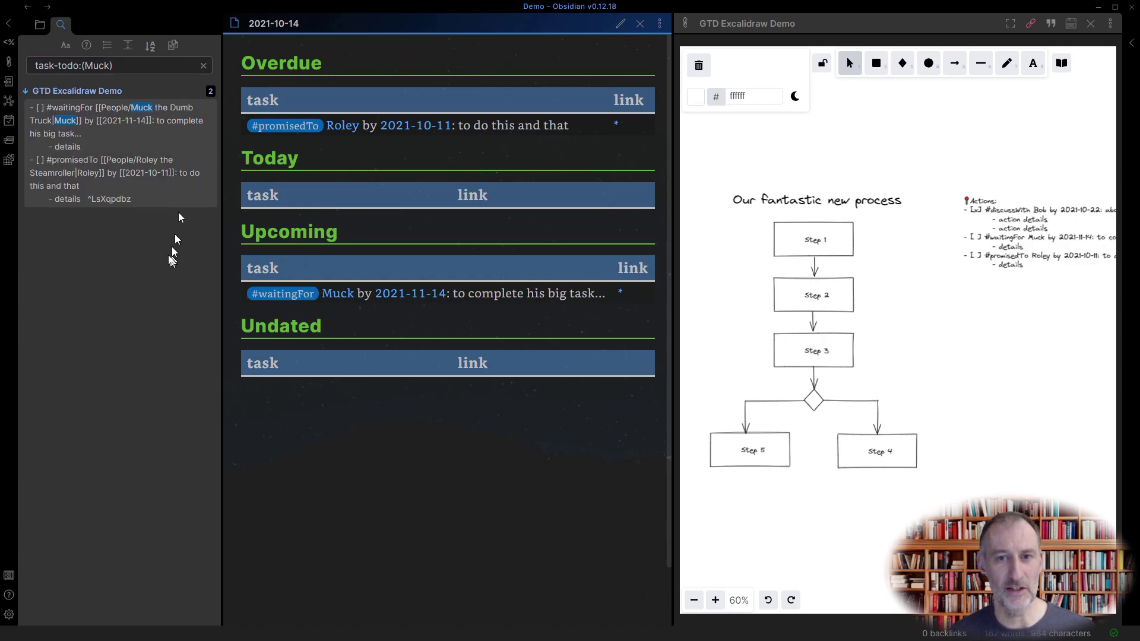
# Search with the task-done:() operator for the #discussWith contact's name instead and show more context around the match.
pyautogui.click(132, 67)
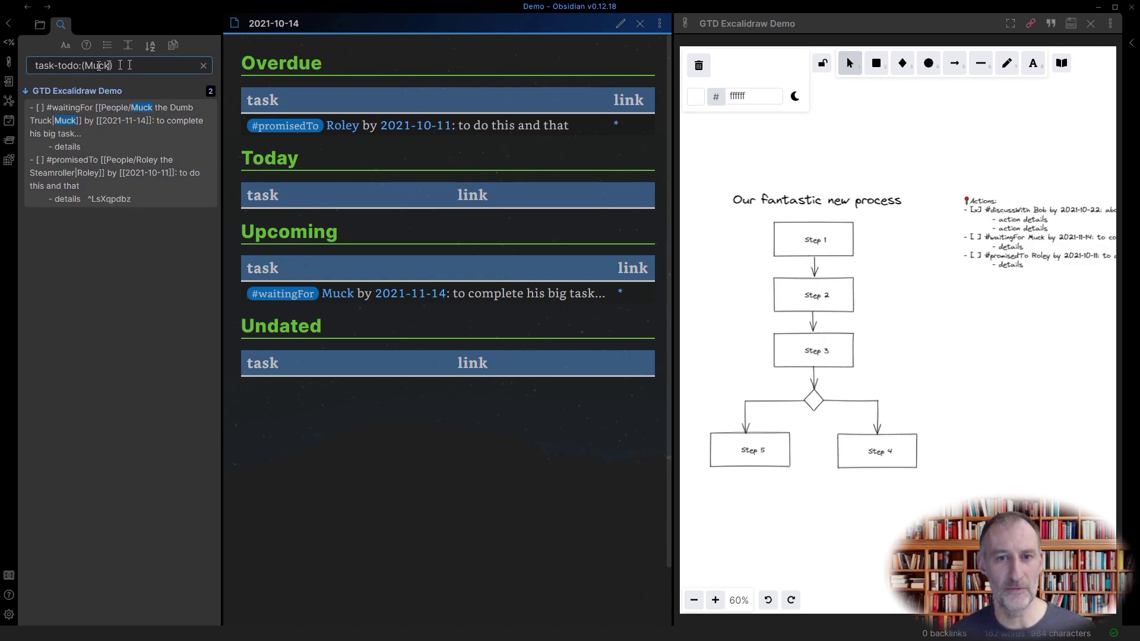
pyautogui.hotkey('ctrl', 'a')
pyautogui.write('ta')
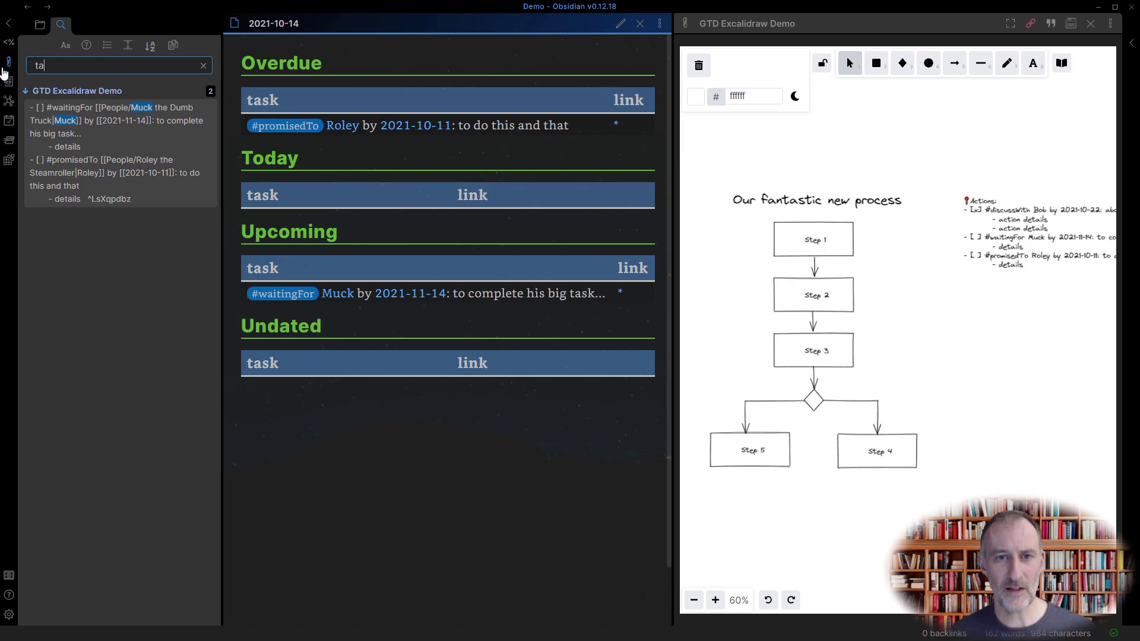
pyautogui.write('sk-done:(Bob')
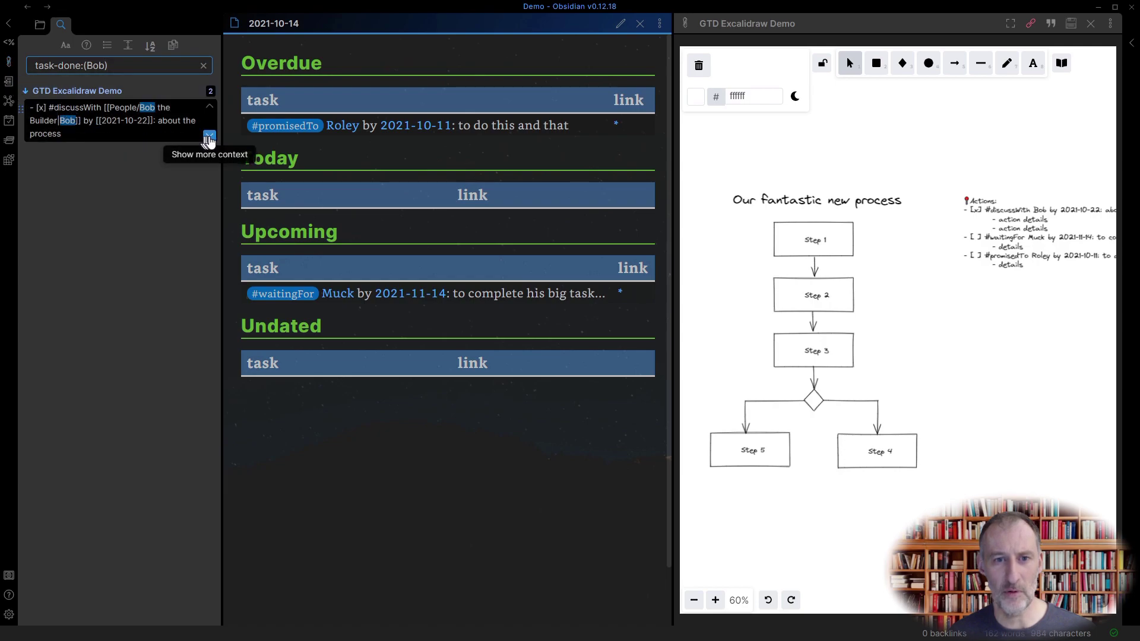
pyautogui.click(210, 136)
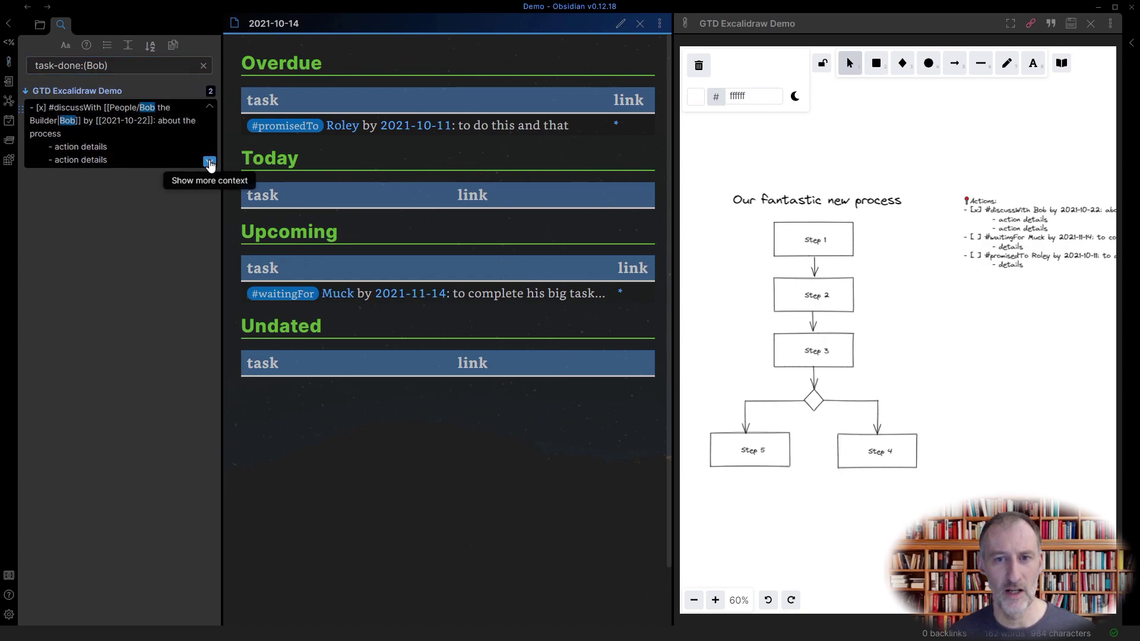
pyautogui.click(209, 161)
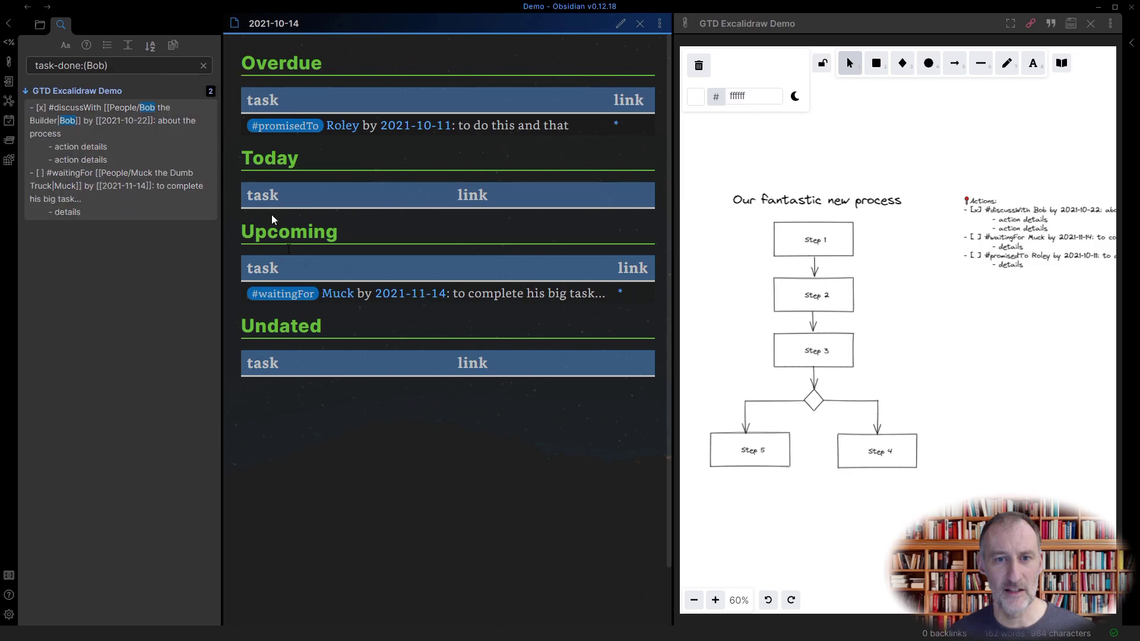